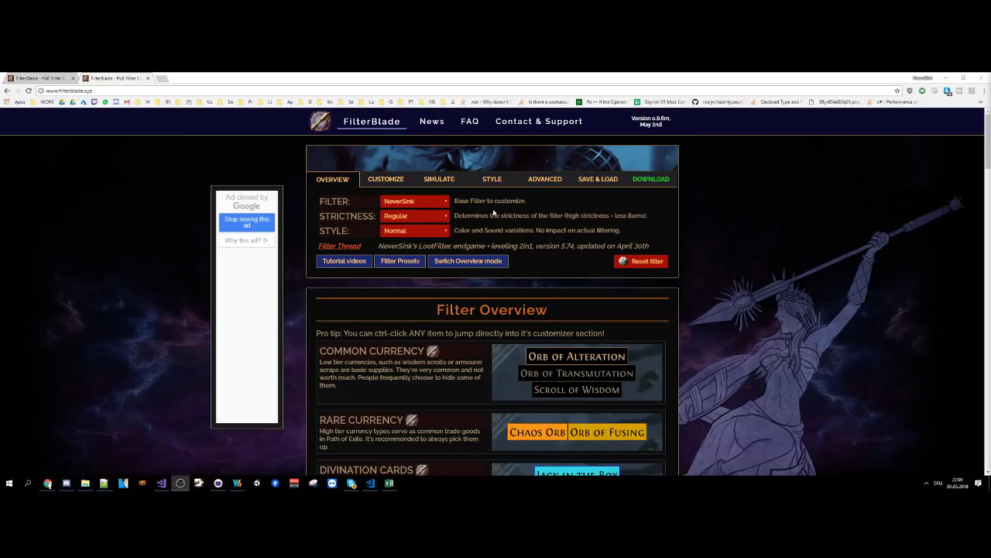
Open the loot simulator and generate several new piles of gear drops.
{"action": "scroll", "coordinate": [508, 225], "scroll_direction": "down", "scroll_amount": 1}
{"action": "left_click", "coordinate": [507, 223]}
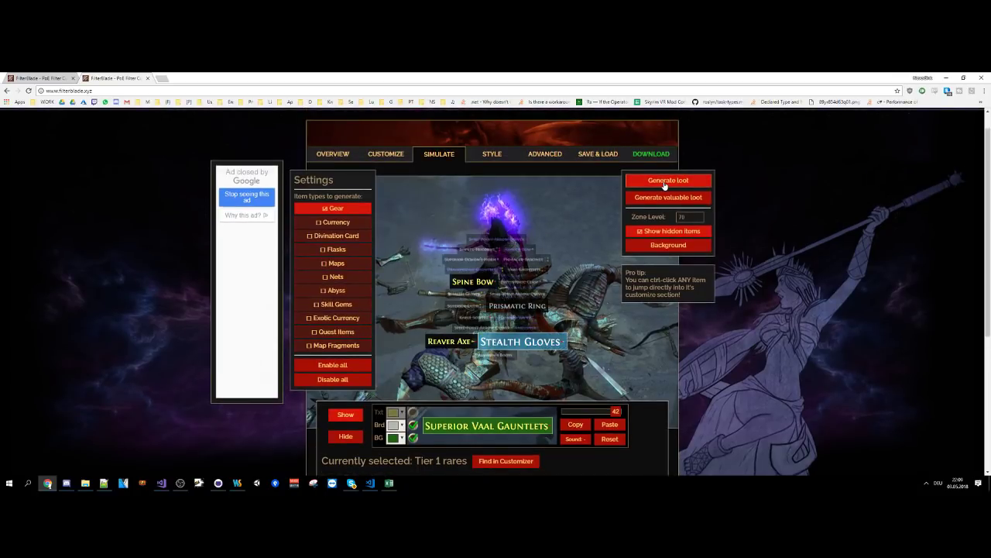
{"action": "left_click", "coordinate": [664, 183]}
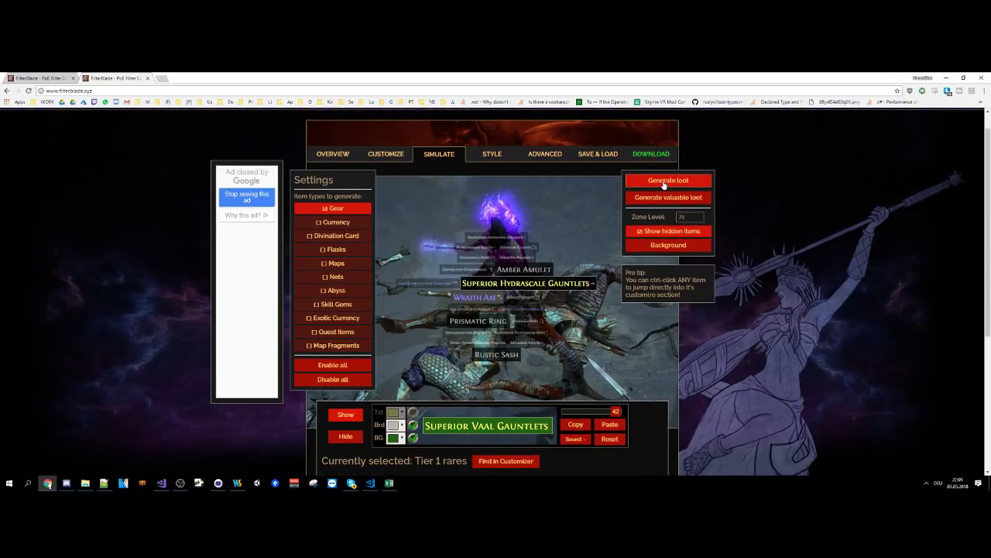
{"action": "left_click", "coordinate": [663, 182]}
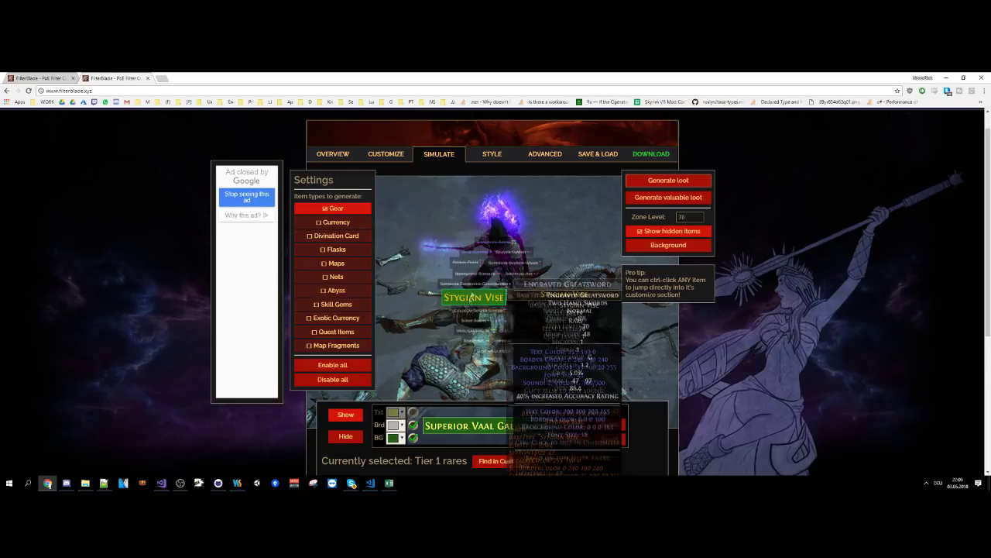
Inspect the Stygian Vise drop and jump from it to its customizer section to view its rules.
{"action": "mouse_move", "coordinate": [470, 307]}
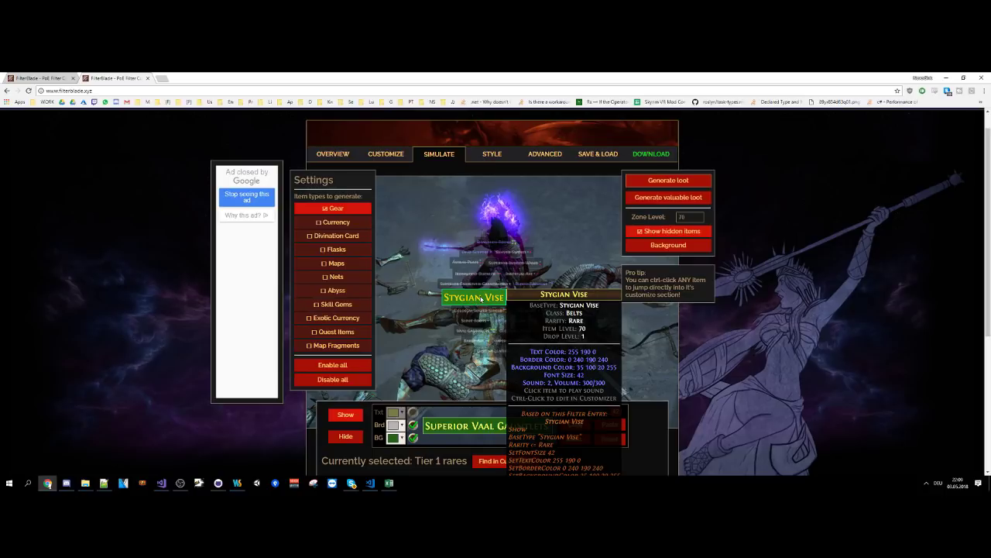
{"action": "left_click", "coordinate": [478, 301], "text": "ctrl"}
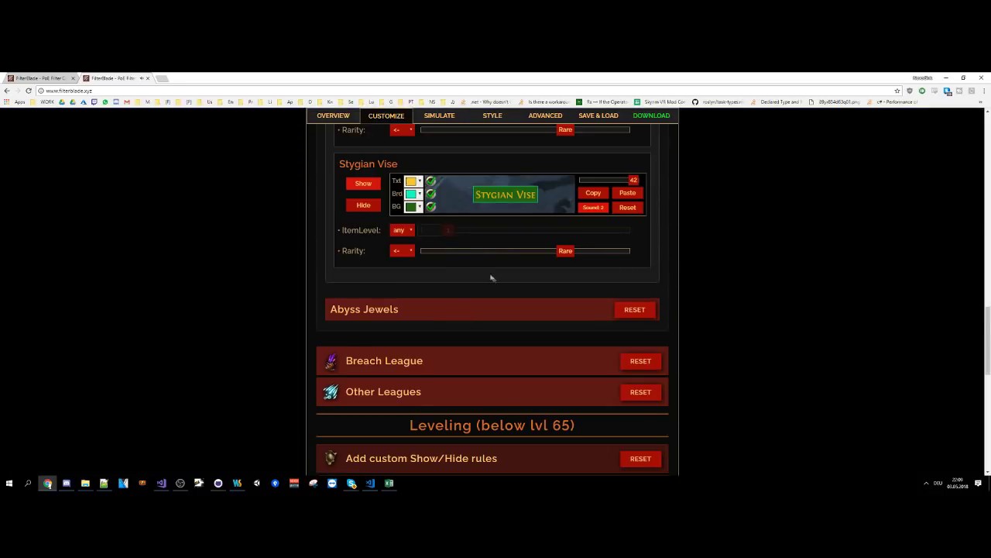
{"action": "scroll", "coordinate": [500, 276], "scroll_direction": "up", "scroll_amount": 1}
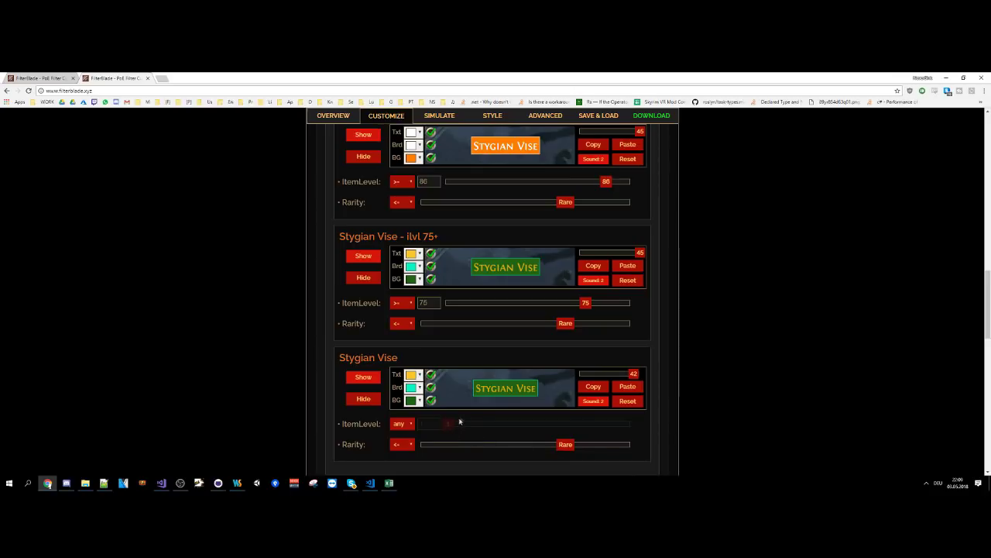
{"action": "scroll", "coordinate": [474, 394], "scroll_direction": "up", "scroll_amount": 4}
Return to the loot simulator and generate a pile containing only currency items.
{"action": "left_click", "coordinate": [440, 116]}
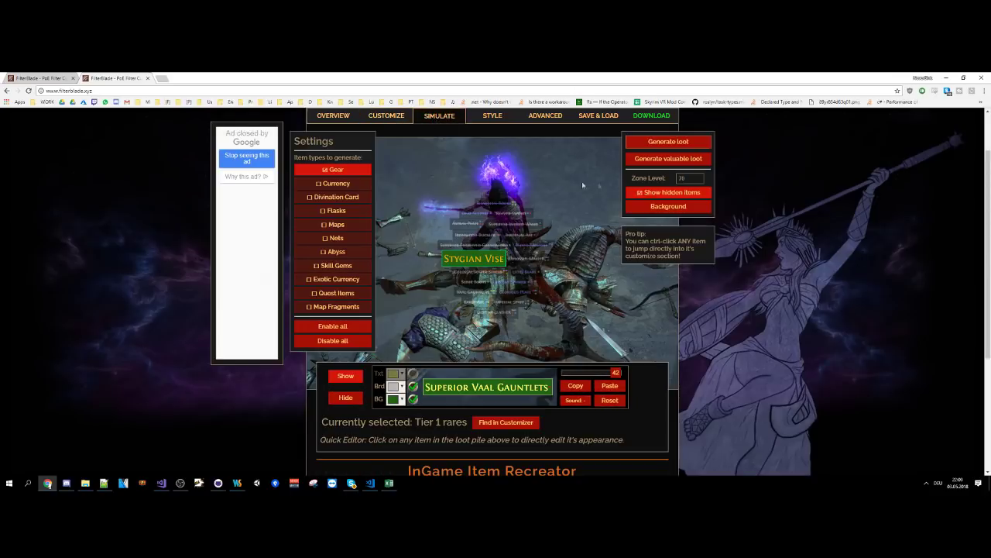
{"action": "left_click", "coordinate": [337, 184]}
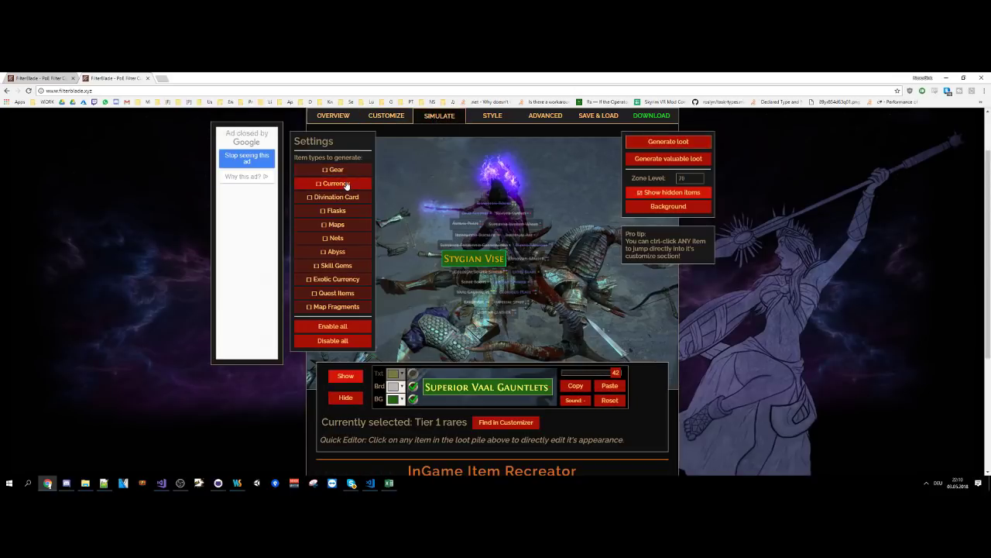
{"action": "left_click", "coordinate": [694, 144]}
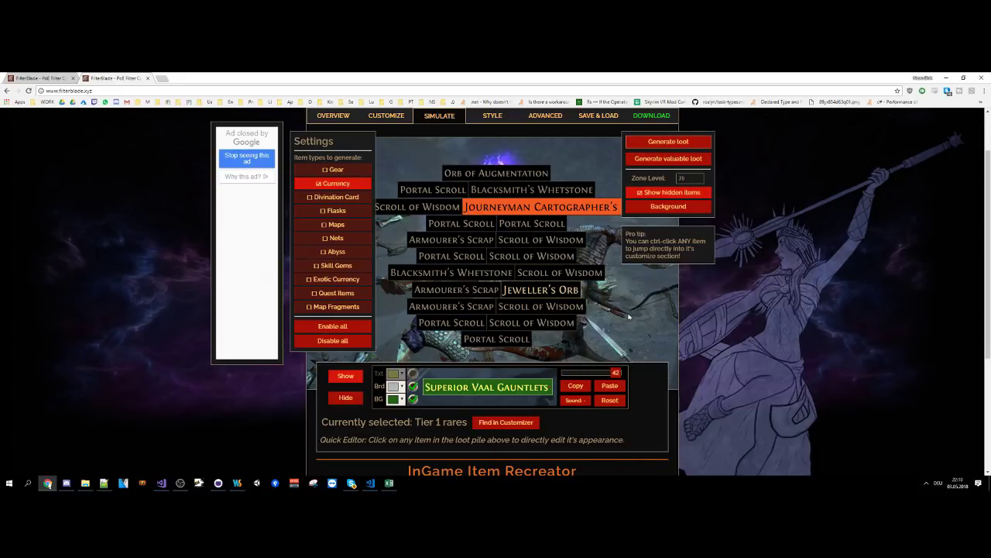
Jump from the simulated Jeweller's Orb to its customizer rule and move it ahead of Chromatic Orb in Tier 5's base types.
{"action": "left_click", "coordinate": [534, 291], "text": "ctrl"}
{"action": "scroll", "coordinate": [612, 272], "scroll_direction": "up", "scroll_amount": 2}
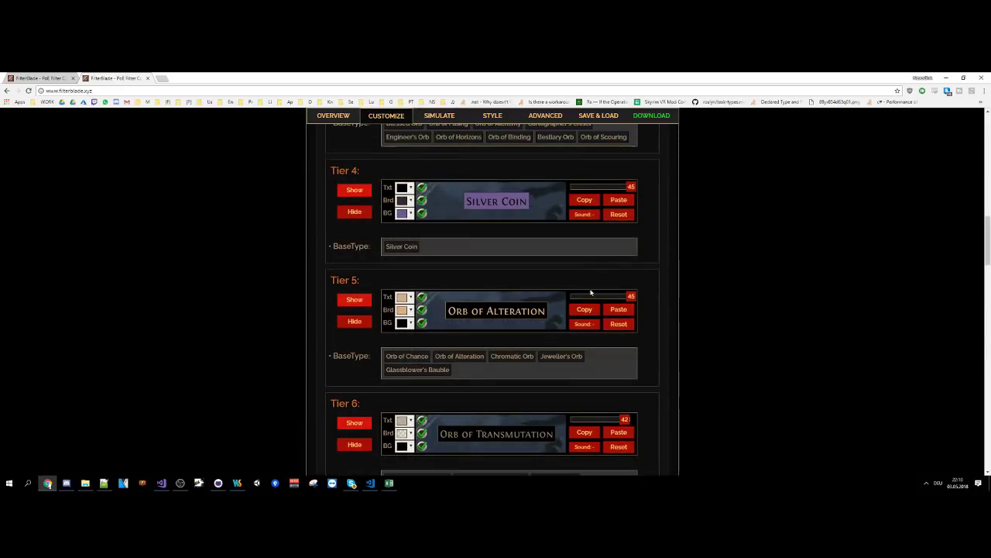
{"action": "scroll", "coordinate": [533, 294], "scroll_direction": "down", "scroll_amount": 1}
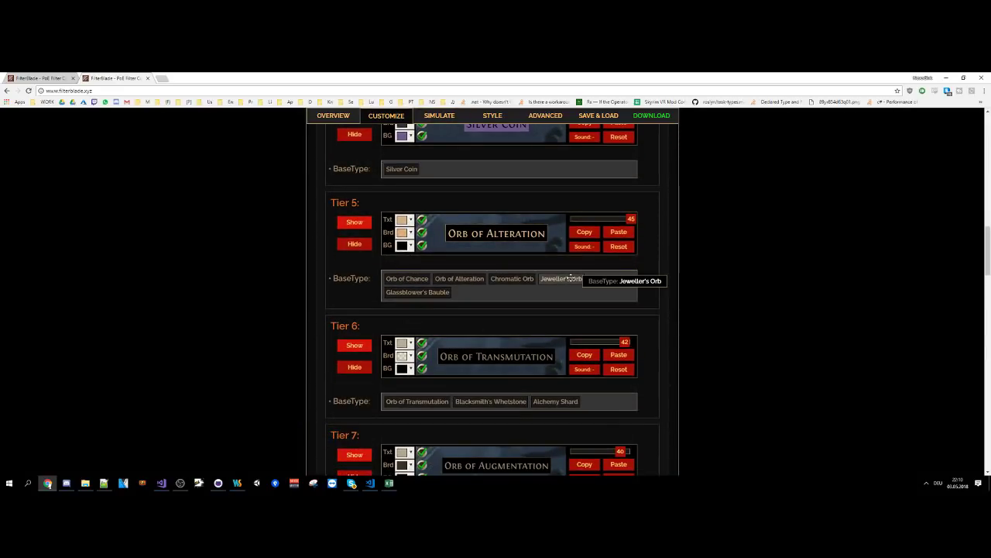
{"action": "mouse_move", "coordinate": [561, 279]}
{"action": "left_mouse_down"}
{"action": "mouse_move", "coordinate": [496, 284]}
{"action": "mouse_move", "coordinate": [552, 288]}
{"action": "left_mouse_up"}
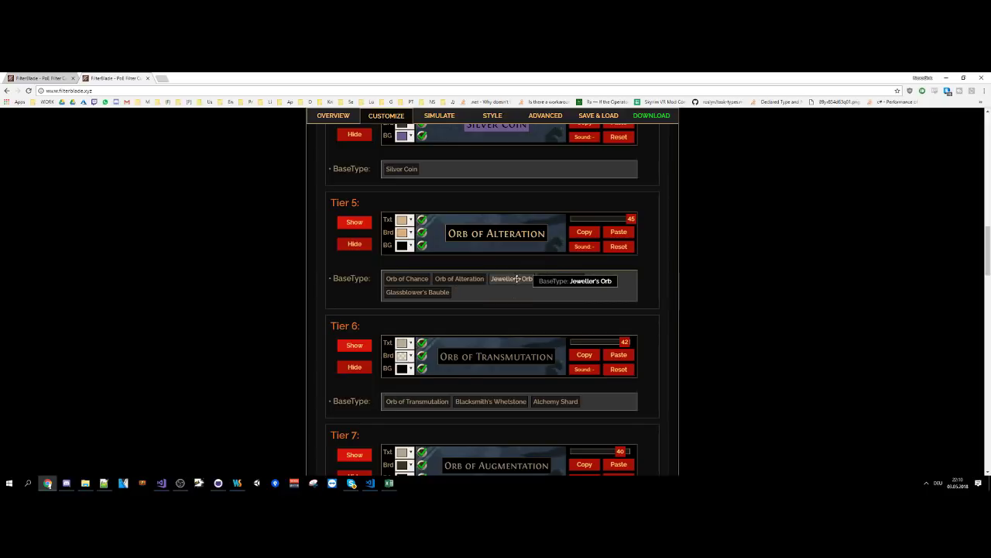
{"action": "mouse_move", "coordinate": [500, 283]}
{"action": "left_mouse_down"}
{"action": "mouse_move", "coordinate": [509, 401]}
{"action": "mouse_move", "coordinate": [509, 284]}
{"action": "mouse_move", "coordinate": [519, 281]}
{"action": "left_mouse_up"}
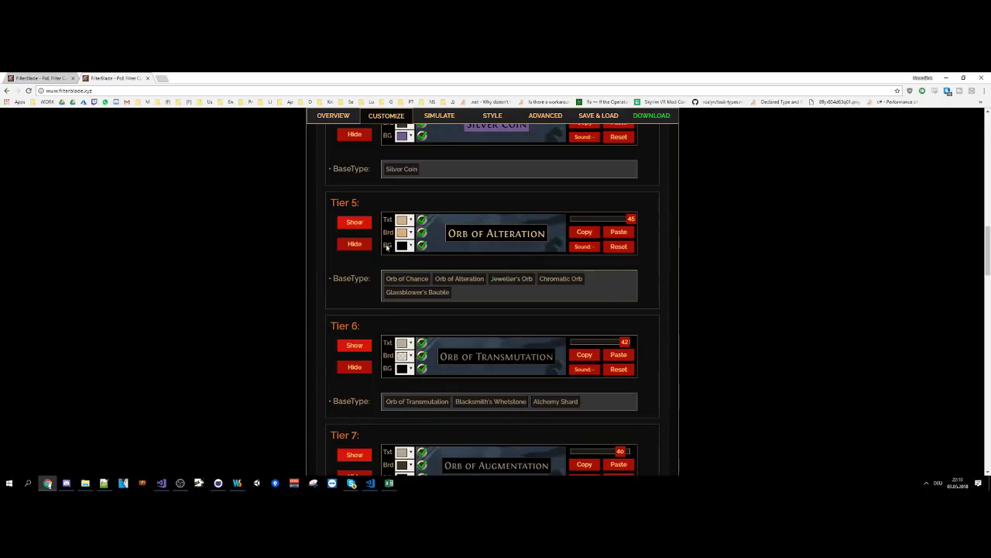
Set the Tier 5 currency background color to a dark teal, RGB 43, 109, 111.
{"action": "left_click", "coordinate": [403, 245]}
{"action": "left_click", "coordinate": [493, 275]}
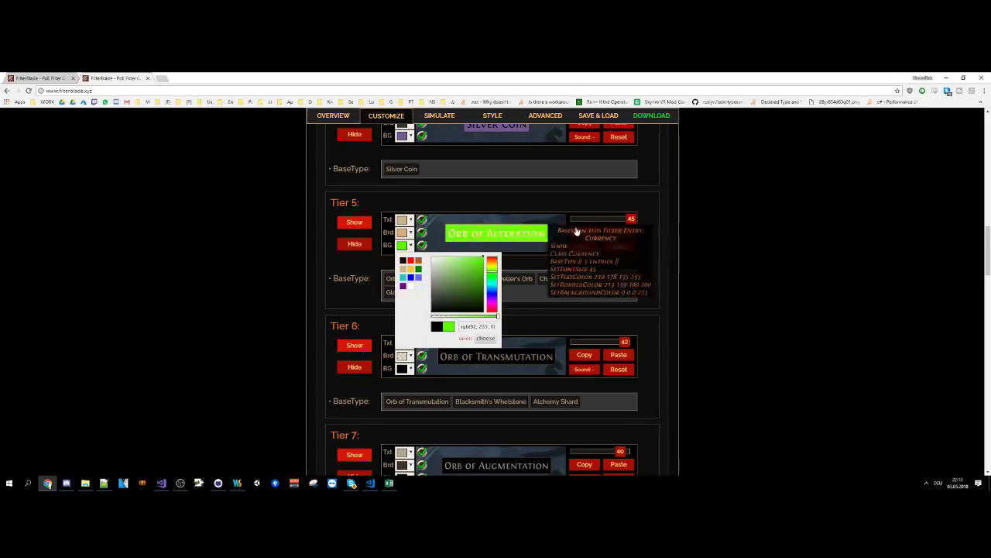
{"action": "left_click", "coordinate": [411, 286]}
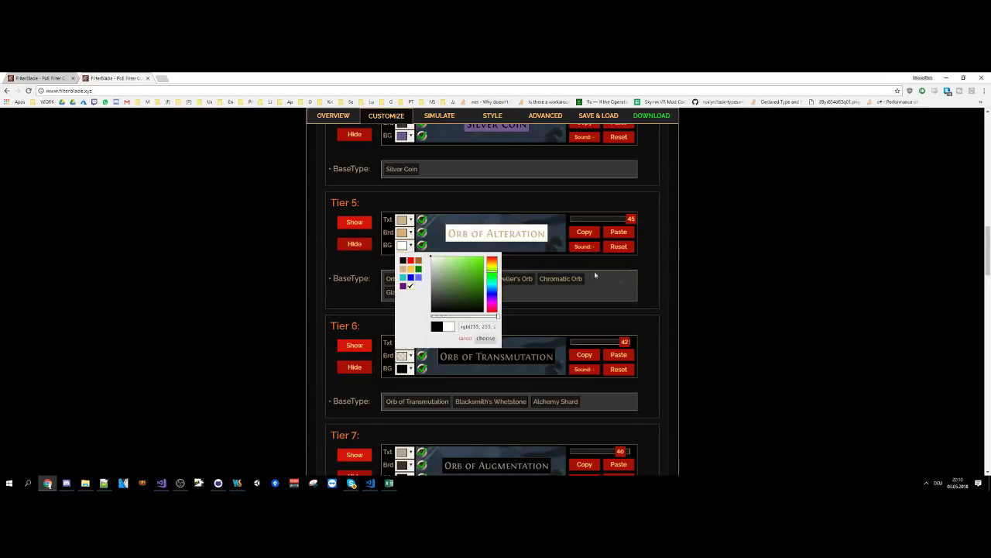
{"action": "left_click", "coordinate": [492, 286]}
{"action": "left_click", "coordinate": [454, 289]}
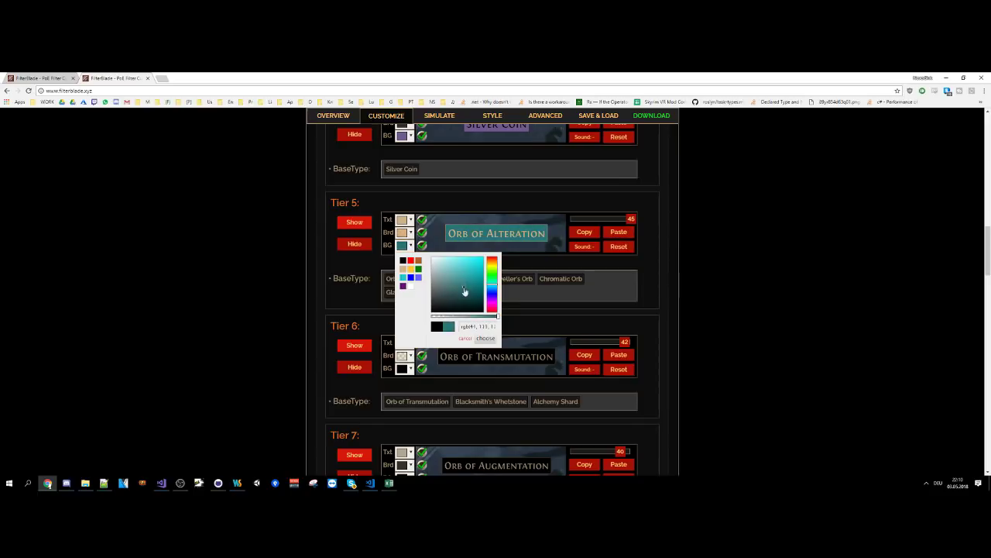
{"action": "left_click", "coordinate": [753, 295]}
Check the recolored Jeweller's Orb in the simulator, then look up the Scroll of Wisdom's customizer rule and return to the simulator.
{"action": "left_click", "coordinate": [443, 119]}
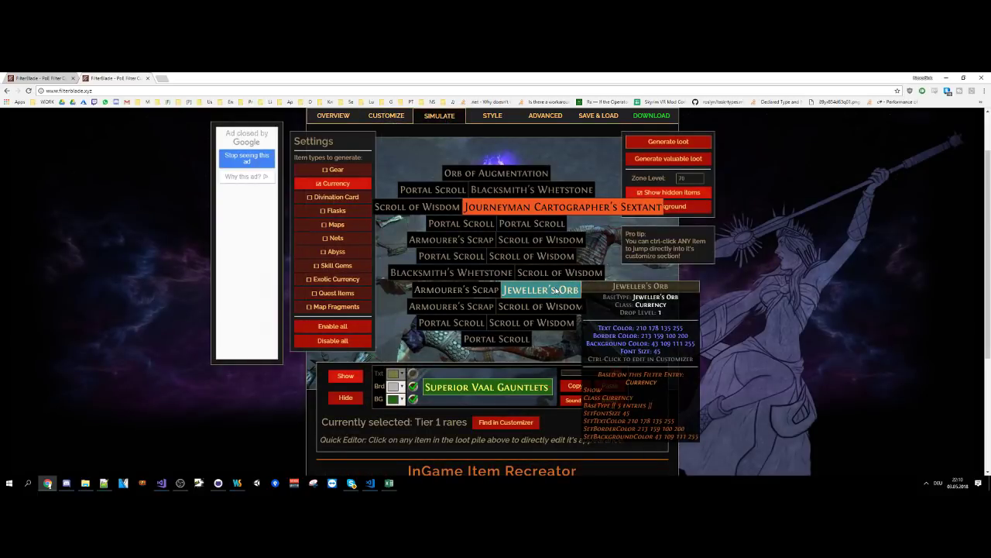
{"action": "left_click", "coordinate": [540, 239], "text": "ctrl"}
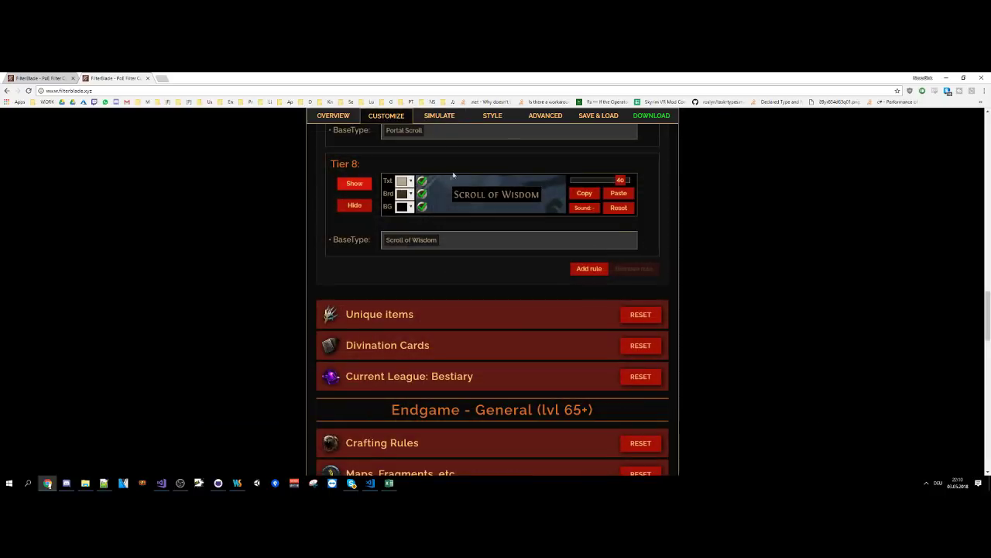
{"action": "left_click", "coordinate": [441, 118]}
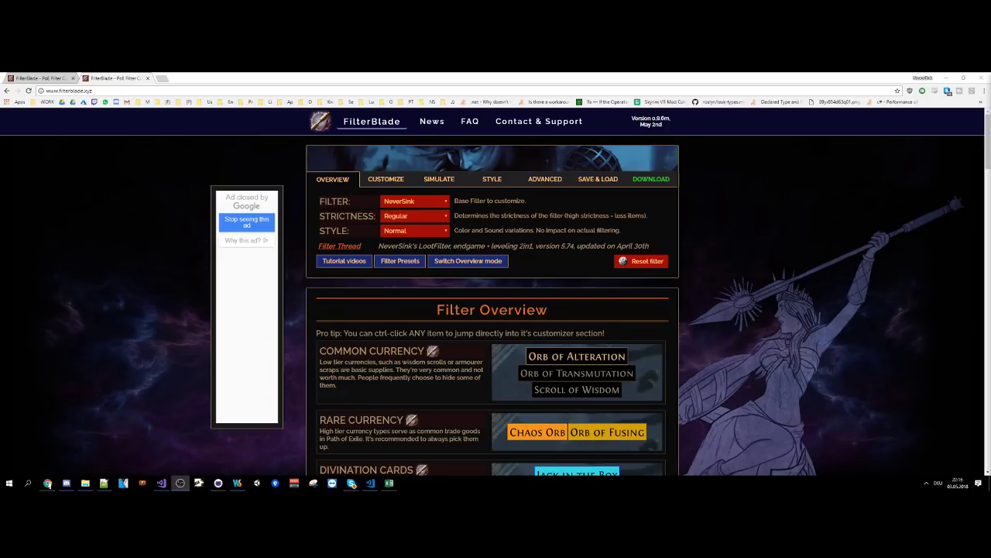
Set the base filter's strictness to Semi-Strict.
{"action": "left_click", "coordinate": [685, 268]}
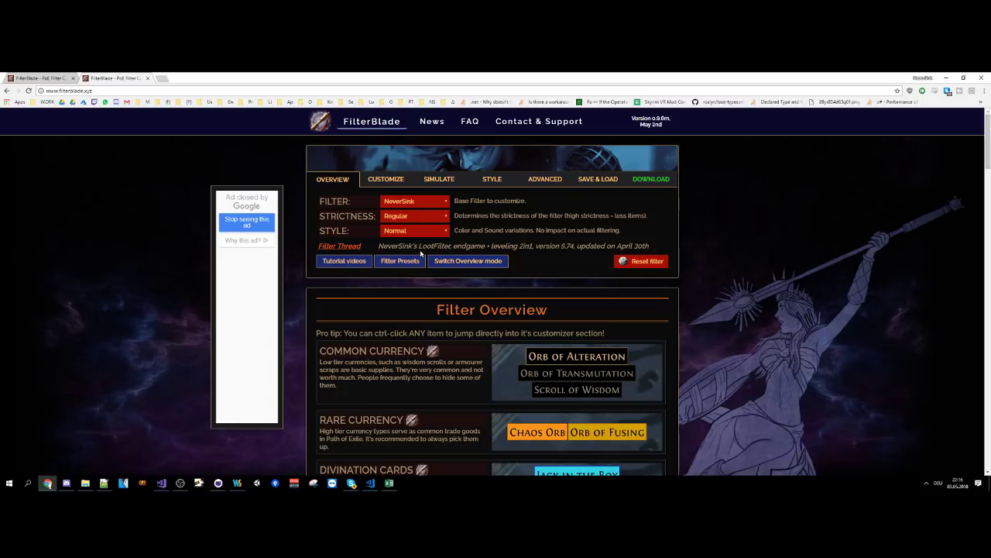
{"action": "left_click", "coordinate": [415, 217]}
{"action": "left_click", "coordinate": [408, 233]}
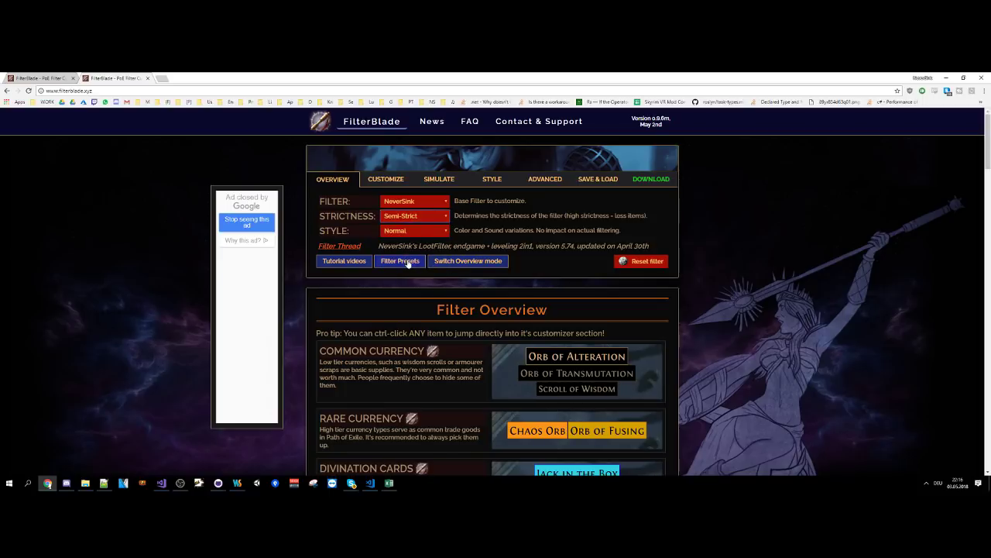
Open the filter presets and set Currency to MaximizedSize and Leveling to Archer.
{"action": "left_click", "coordinate": [407, 262]}
{"action": "scroll", "coordinate": [532, 270], "scroll_direction": "down", "scroll_amount": 1}
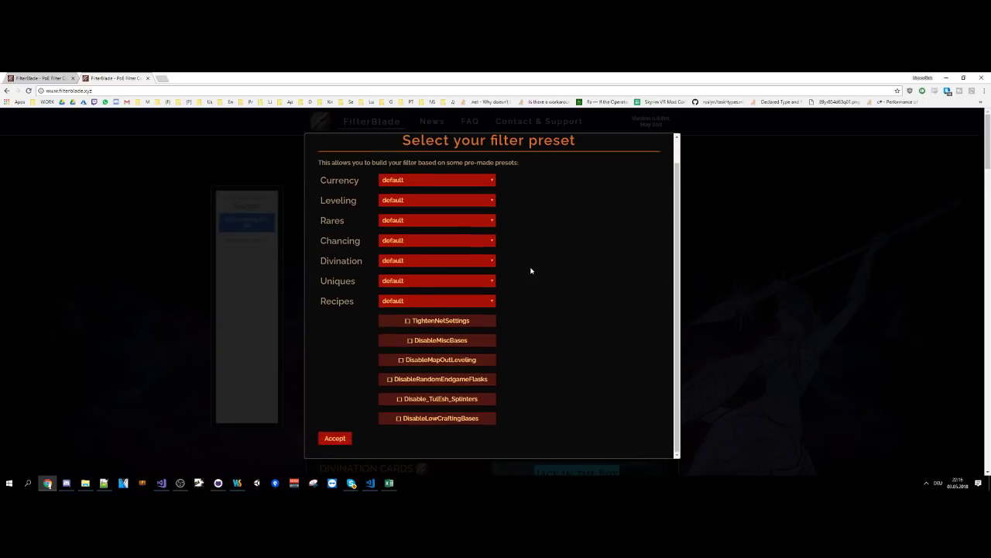
{"action": "scroll", "coordinate": [531, 269], "scroll_direction": "up", "scroll_amount": 1}
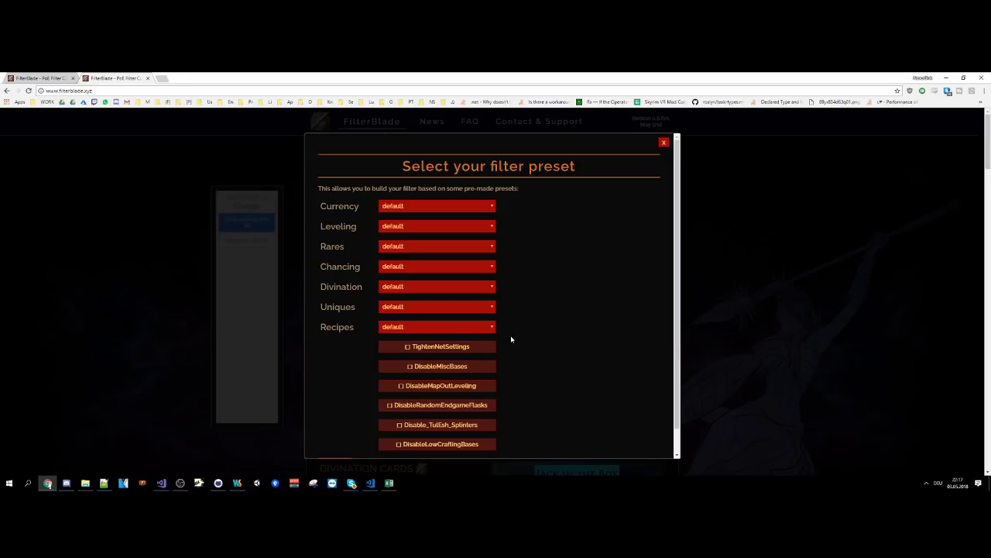
{"action": "left_click", "coordinate": [403, 206]}
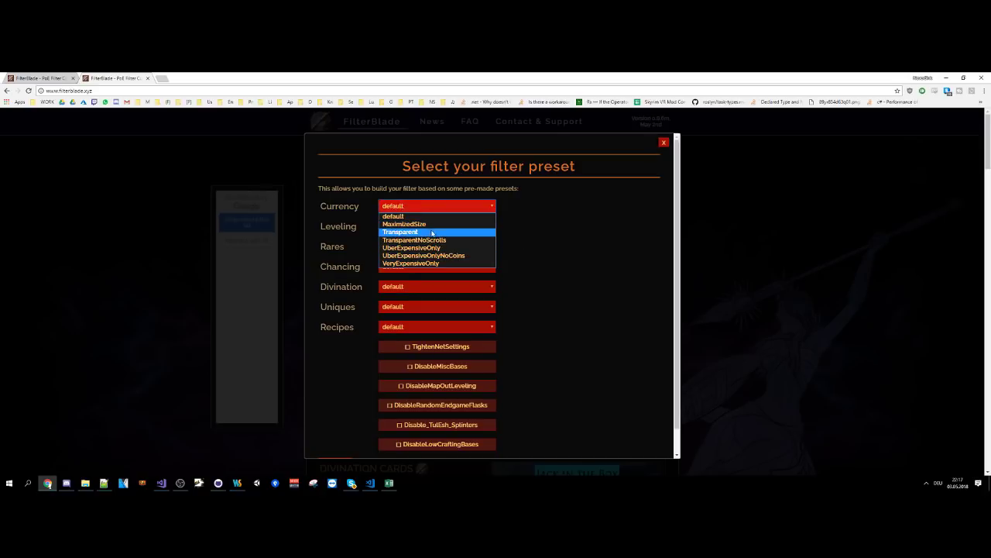
{"action": "left_click", "coordinate": [434, 224]}
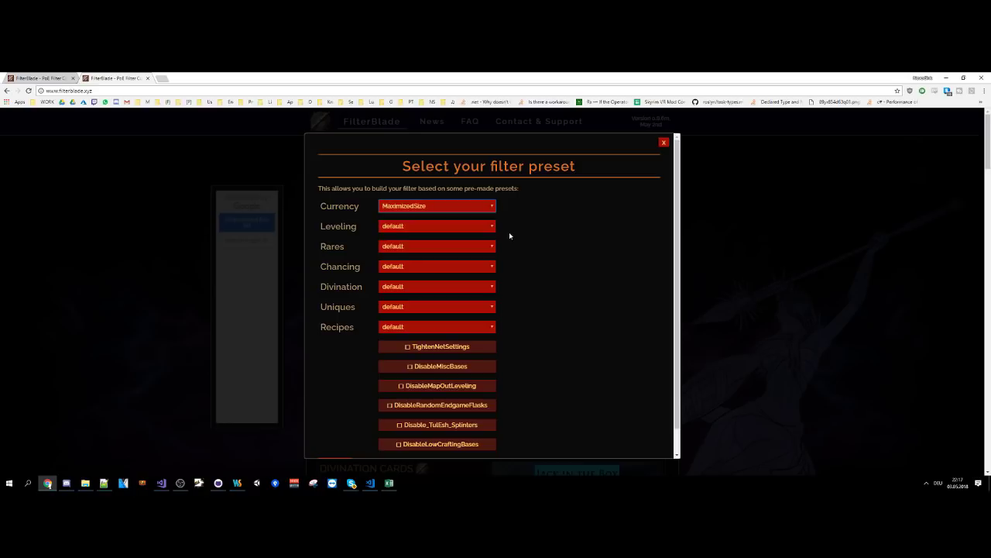
{"action": "left_click", "coordinate": [445, 229]}
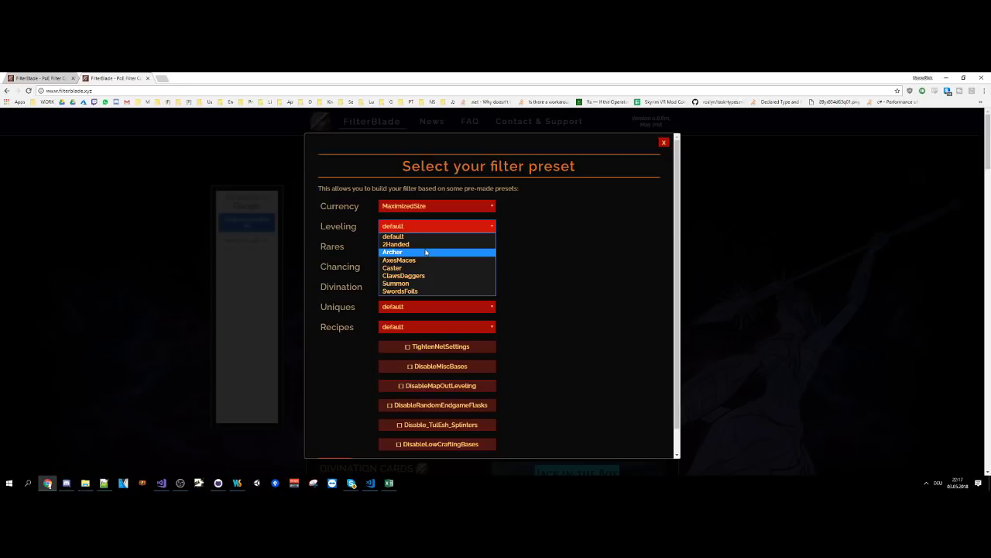
{"action": "left_click", "coordinate": [425, 253]}
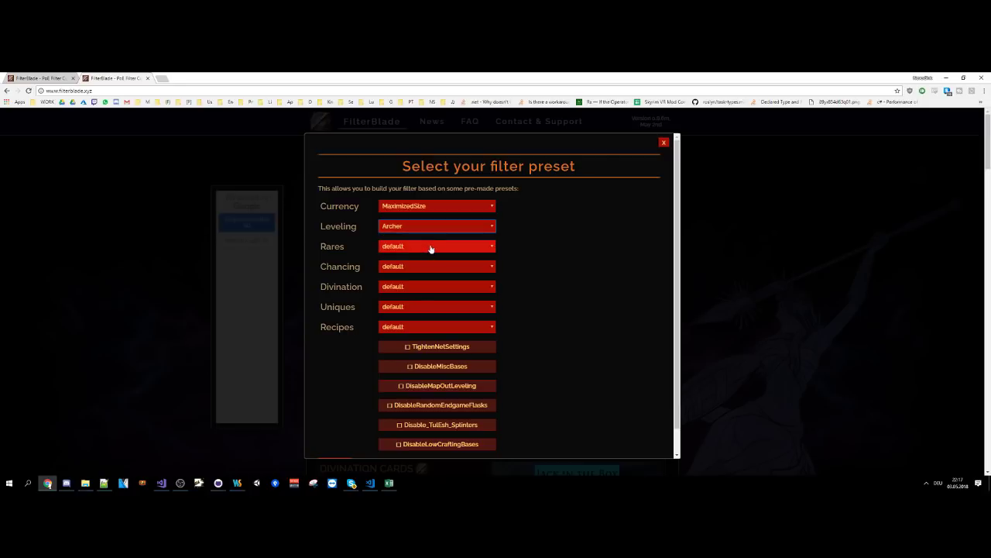
Set the Rares preset to Archer_SSF and the Chancing preset to SSF_Archer.
{"action": "left_click", "coordinate": [431, 247]}
{"action": "left_click", "coordinate": [431, 247]}
{"action": "left_click", "coordinate": [432, 247]}
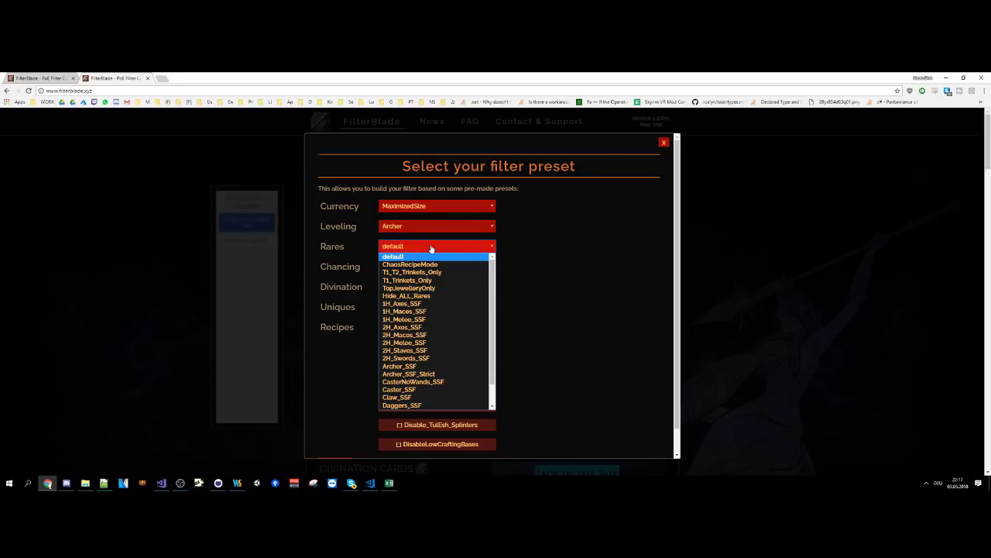
{"action": "scroll", "coordinate": [433, 297], "scroll_direction": "down", "scroll_amount": 1}
{"action": "scroll", "coordinate": [433, 302], "scroll_direction": "up", "scroll_amount": 1}
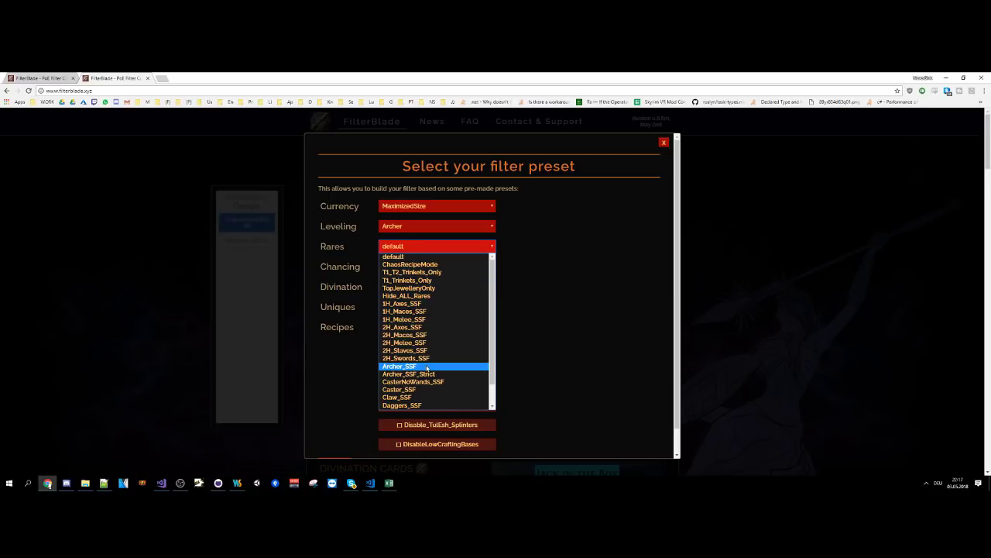
{"action": "left_click", "coordinate": [427, 368]}
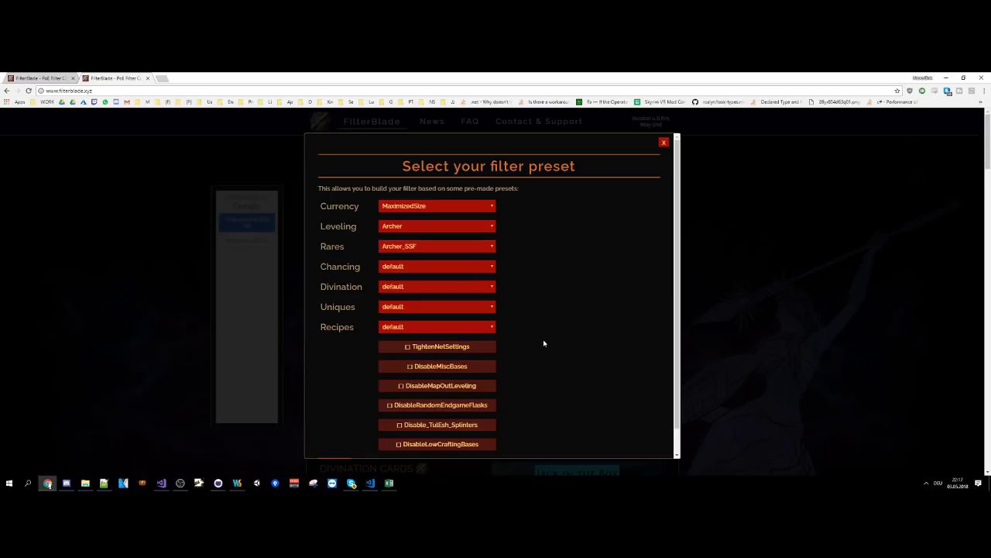
{"action": "left_click", "coordinate": [424, 269]}
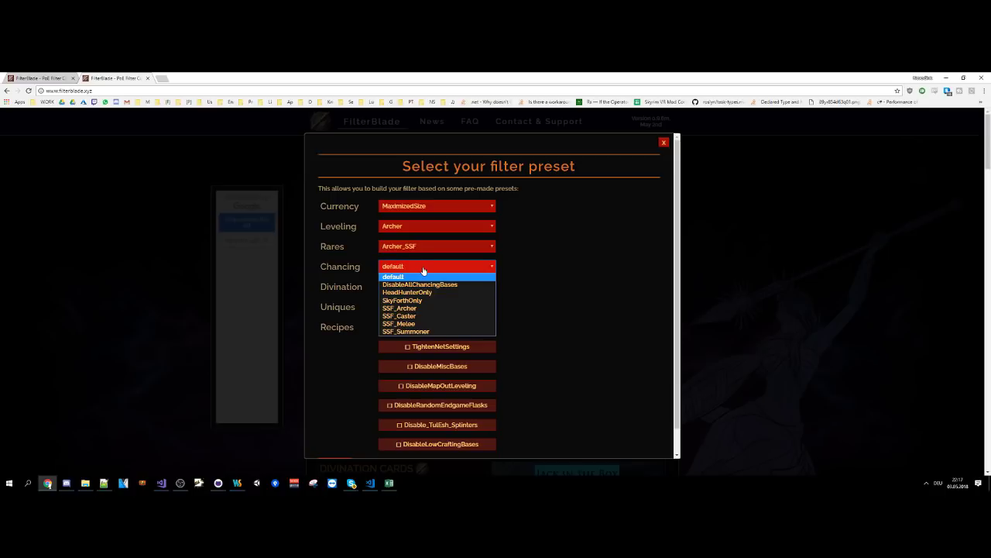
{"action": "left_click", "coordinate": [423, 309]}
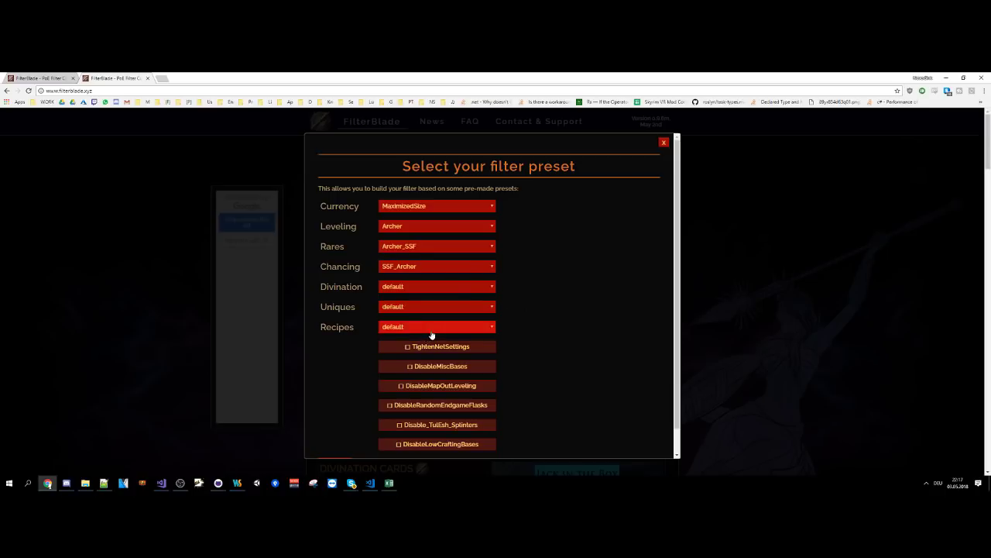
Review the remaining preset options and apply the chosen presets to the filter.
{"action": "scroll", "coordinate": [506, 314], "scroll_direction": "down", "scroll_amount": 1}
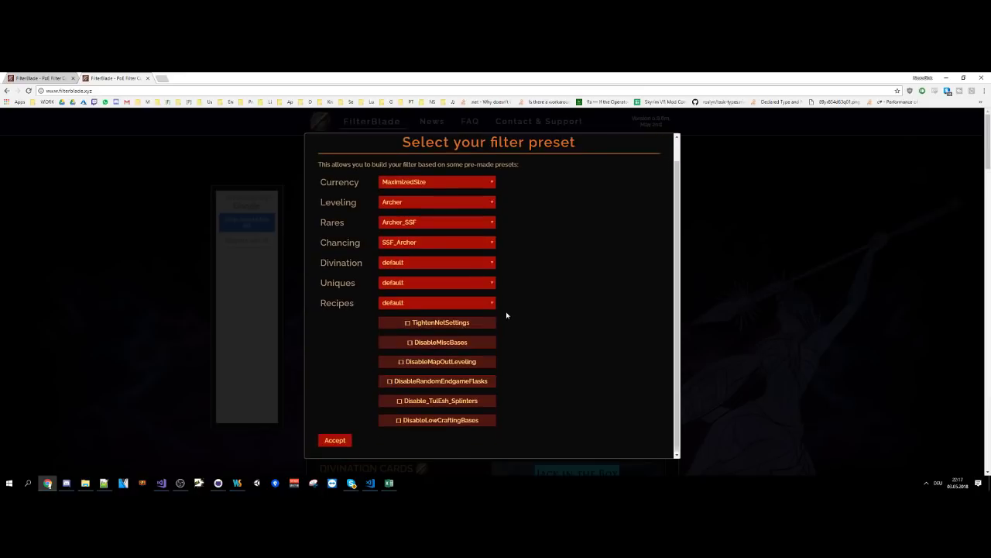
{"action": "scroll", "coordinate": [508, 313], "scroll_direction": "up", "scroll_amount": 1}
{"action": "scroll", "coordinate": [505, 299], "scroll_direction": "down", "scroll_amount": 1}
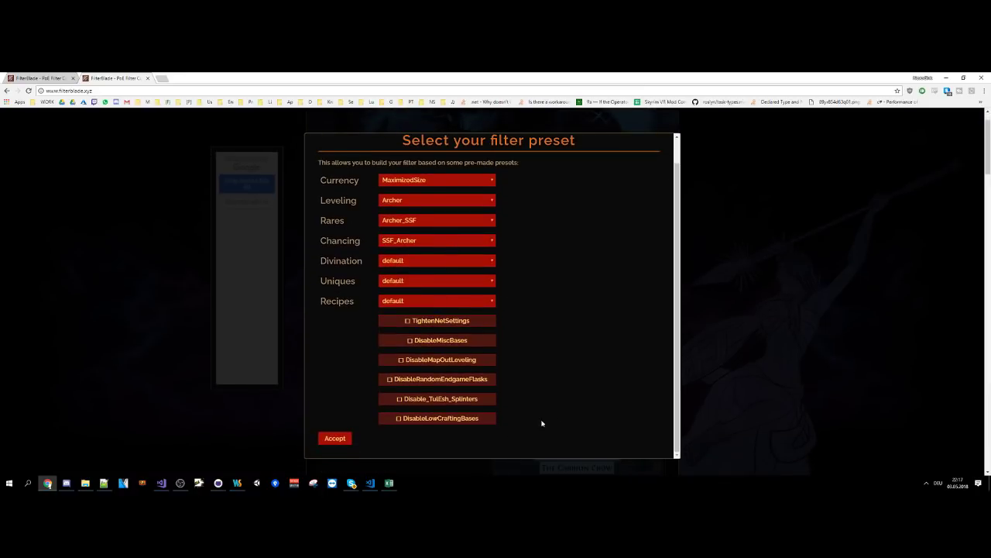
{"action": "left_click", "coordinate": [344, 439]}
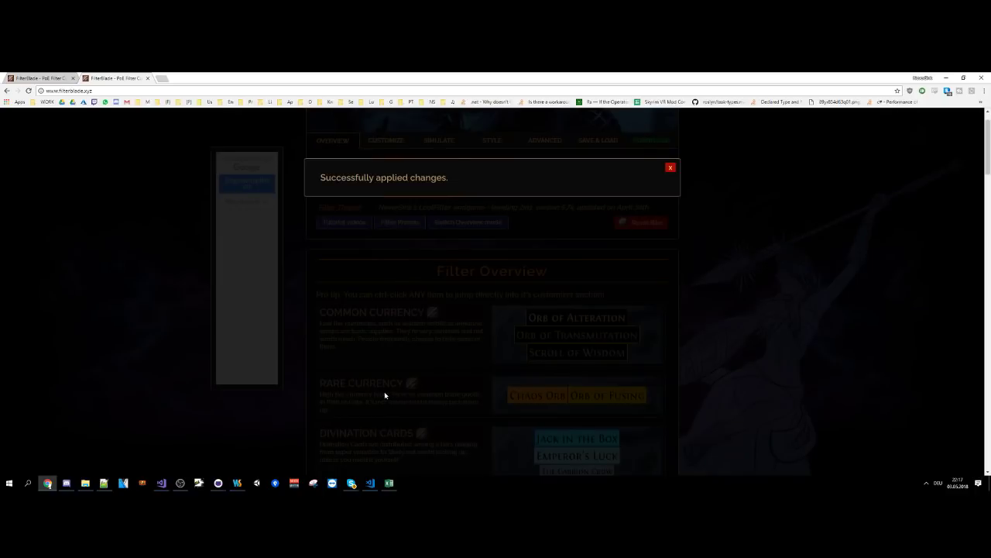
Close the preset notification and look through the customizer sections for entries changed by the presets.
{"action": "left_click", "coordinate": [384, 395]}
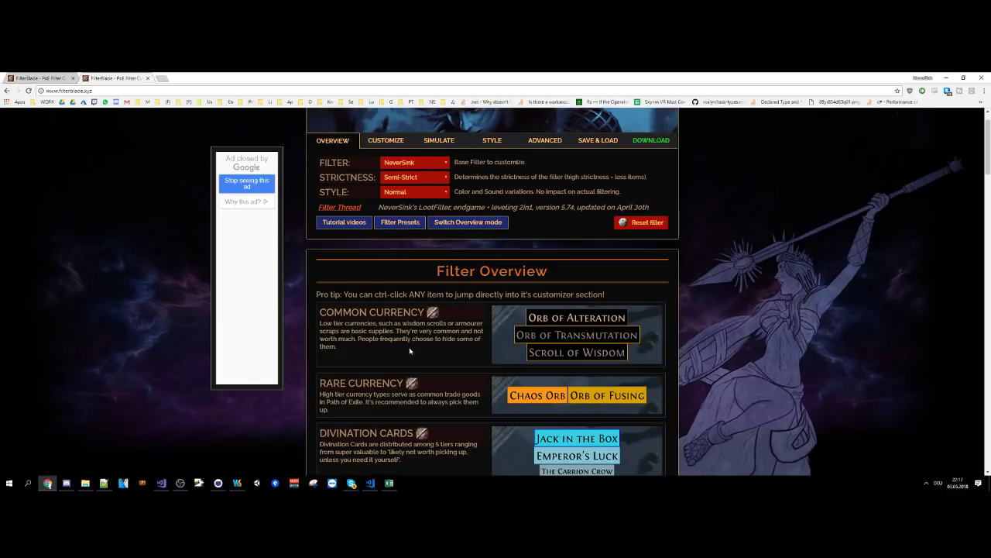
{"action": "scroll", "coordinate": [412, 355], "scroll_direction": "up", "scroll_amount": 1}
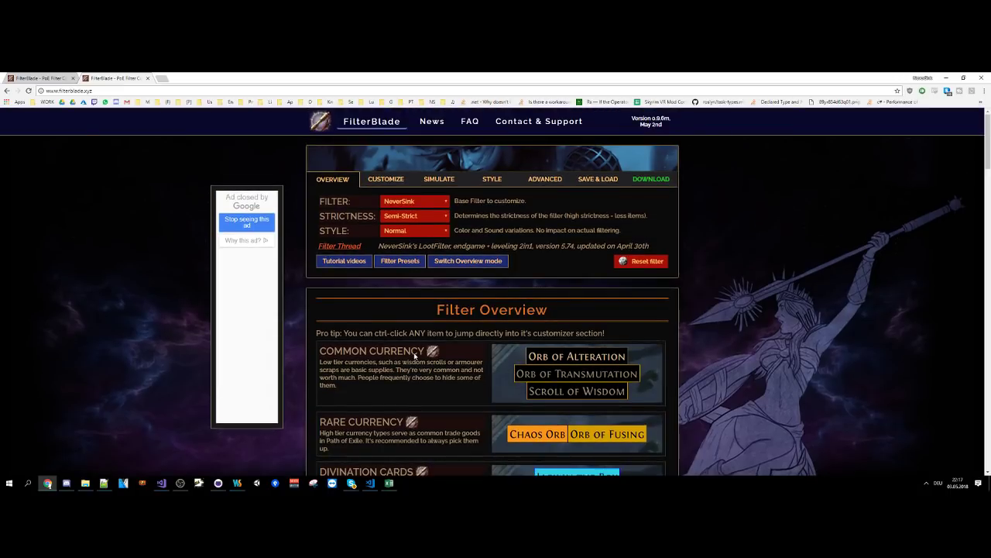
{"action": "left_click", "coordinate": [389, 184]}
{"action": "scroll", "coordinate": [359, 261], "scroll_direction": "down", "scroll_amount": 5}
{"action": "scroll", "coordinate": [403, 261], "scroll_direction": "up", "scroll_amount": 2}
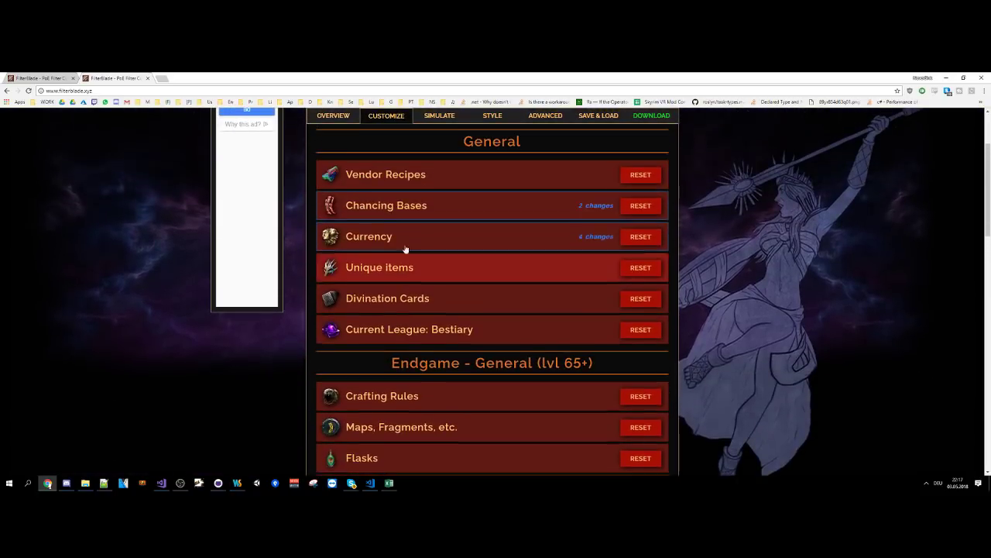
{"action": "scroll", "coordinate": [399, 233], "scroll_direction": "down", "scroll_amount": 4}
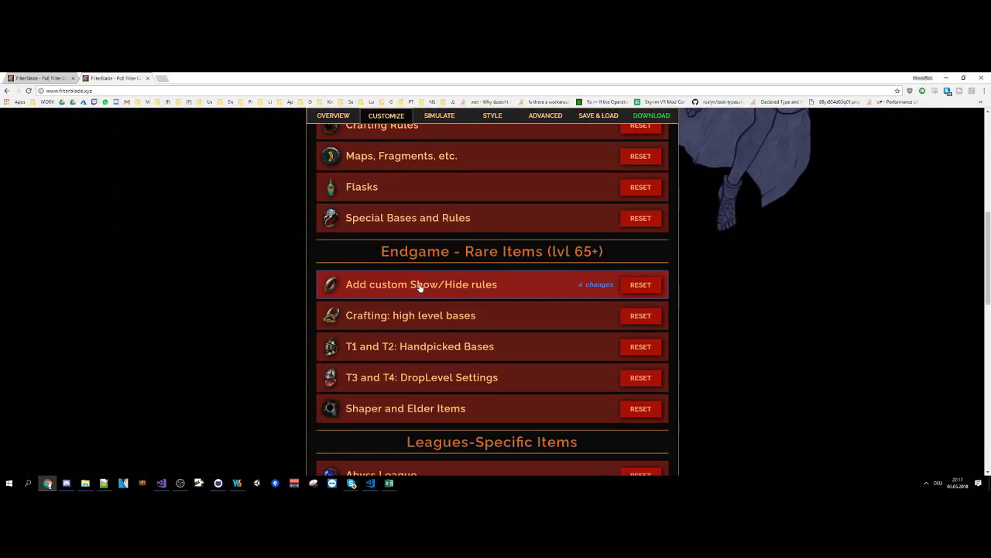
Run the Review changes tool on the current save state and examine the changes, including the highlight rule for rare bows.
{"action": "left_click", "coordinate": [594, 118]}
{"action": "scroll", "coordinate": [596, 317], "scroll_direction": "down", "scroll_amount": 10}
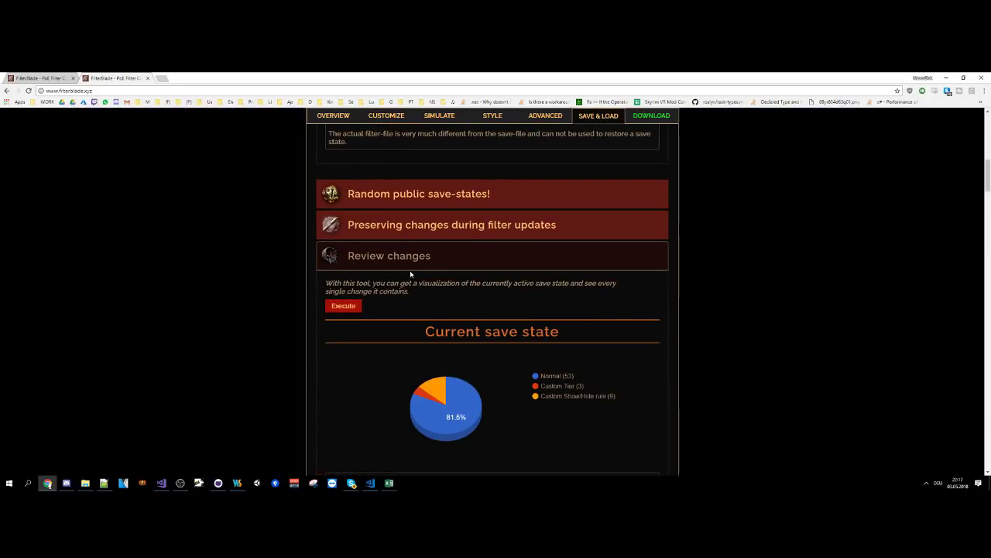
{"action": "left_click", "coordinate": [358, 307]}
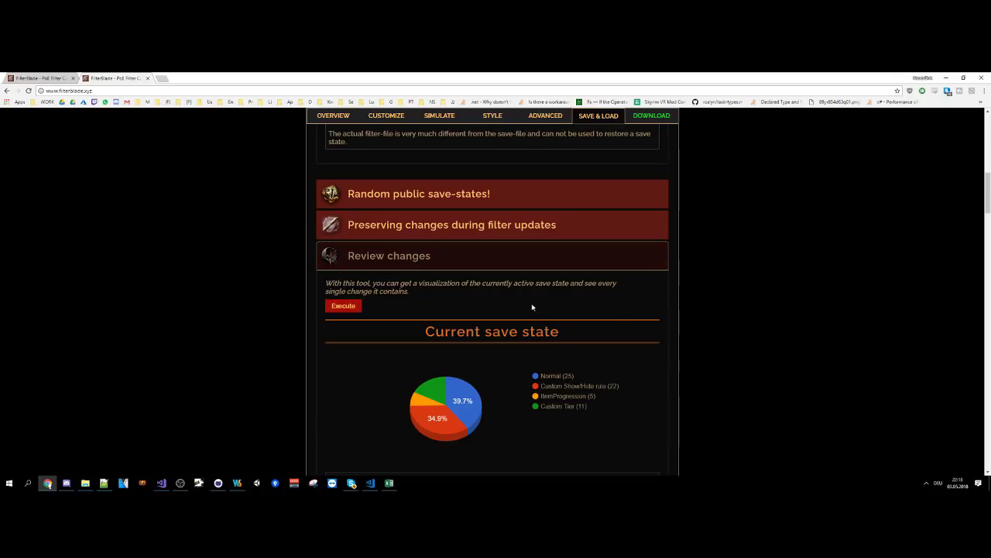
{"action": "scroll", "coordinate": [531, 302], "scroll_direction": "down", "scroll_amount": 1}
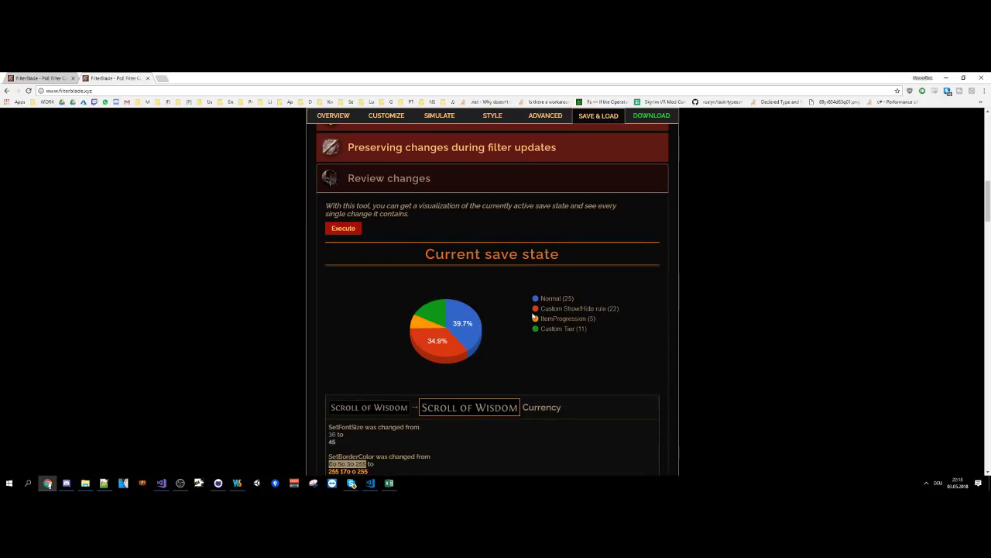
{"action": "scroll", "coordinate": [533, 317], "scroll_direction": "down", "scroll_amount": 1}
{"action": "mouse_move", "coordinate": [400, 337]}
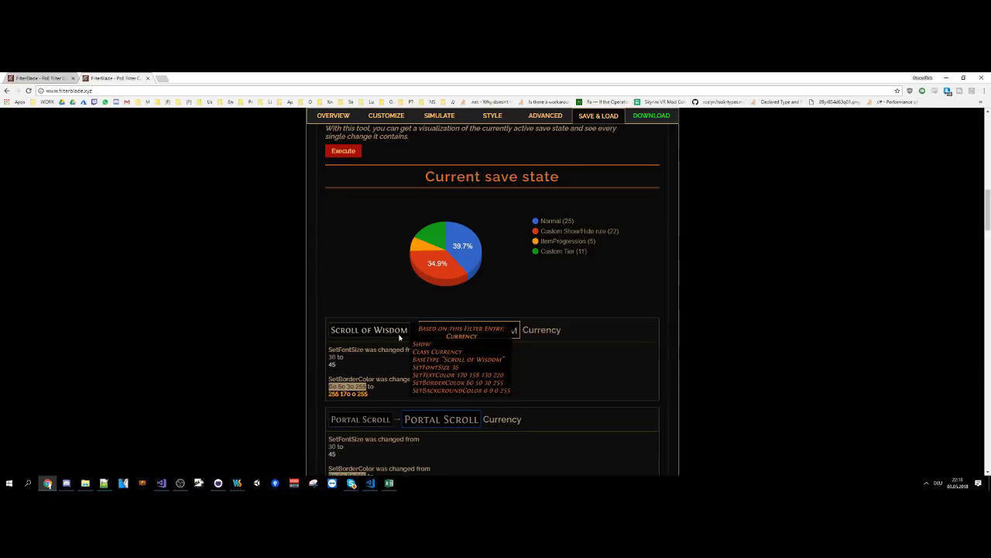
{"action": "scroll", "coordinate": [498, 354], "scroll_direction": "down", "scroll_amount": 2}
{"action": "scroll", "coordinate": [508, 335], "scroll_direction": "down", "scroll_amount": 5}
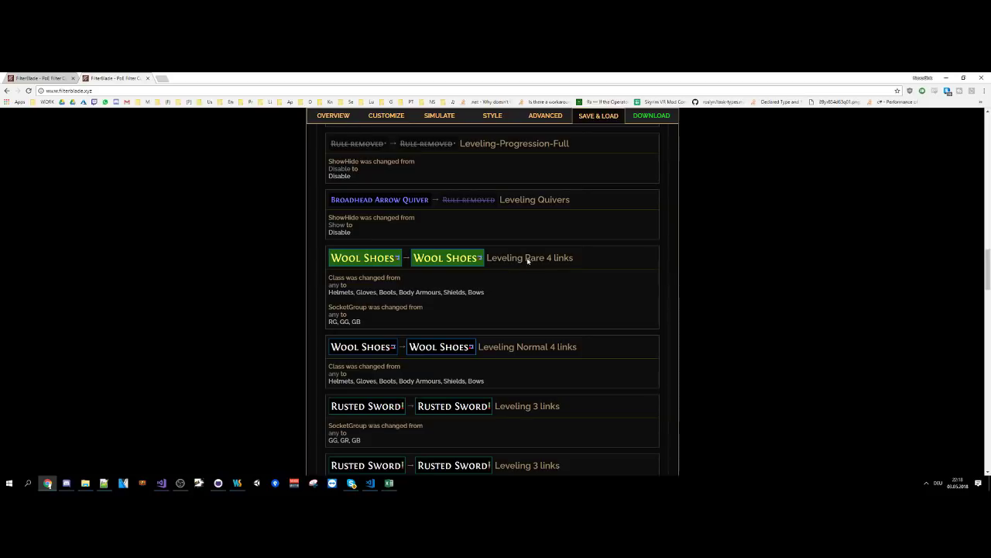
{"action": "scroll", "coordinate": [576, 268], "scroll_direction": "down", "scroll_amount": 8}
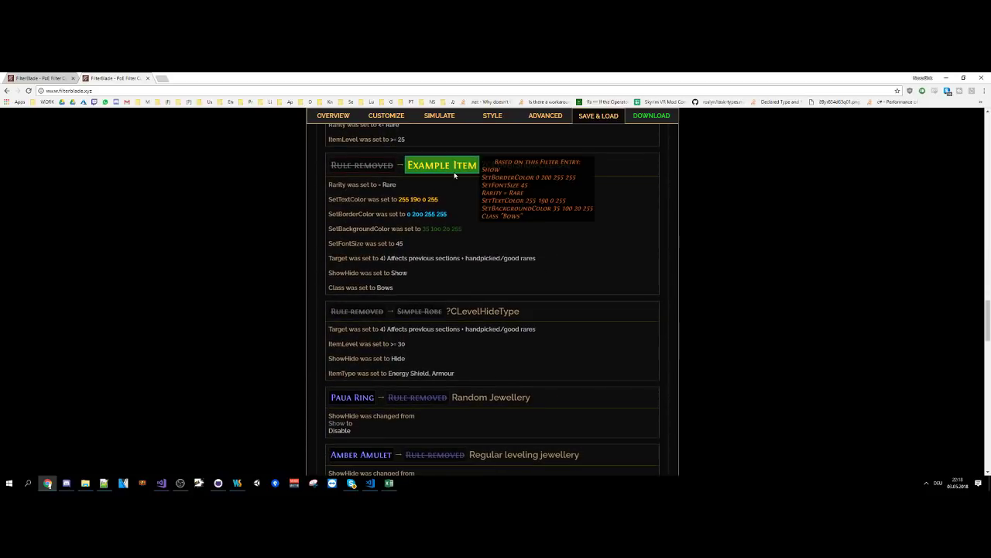
{"action": "left_click", "coordinate": [386, 115]}
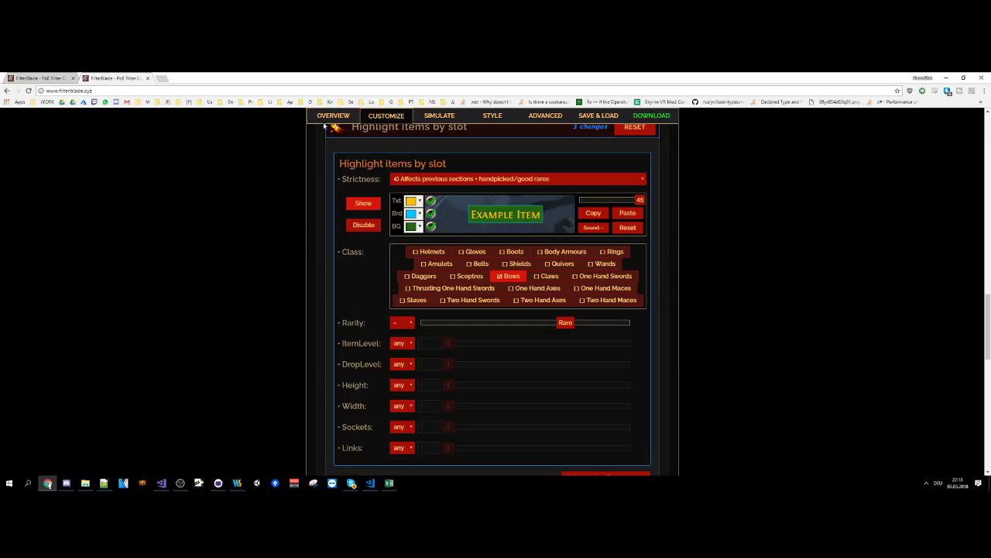
Reset the whole filter to discard the applied presets.
{"action": "left_click", "coordinate": [333, 116]}
{"action": "left_click", "coordinate": [643, 197]}
{"action": "left_click", "coordinate": [520, 142]}
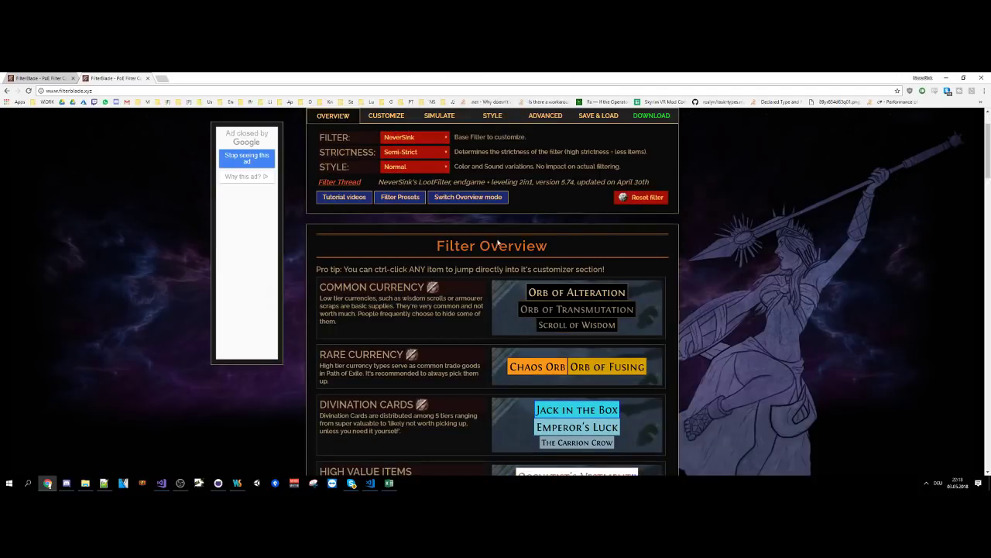
Set the Rares filter preset to ChaosRecipeMode and accept it.
{"action": "left_click", "coordinate": [400, 199]}
{"action": "left_click", "coordinate": [421, 248]}
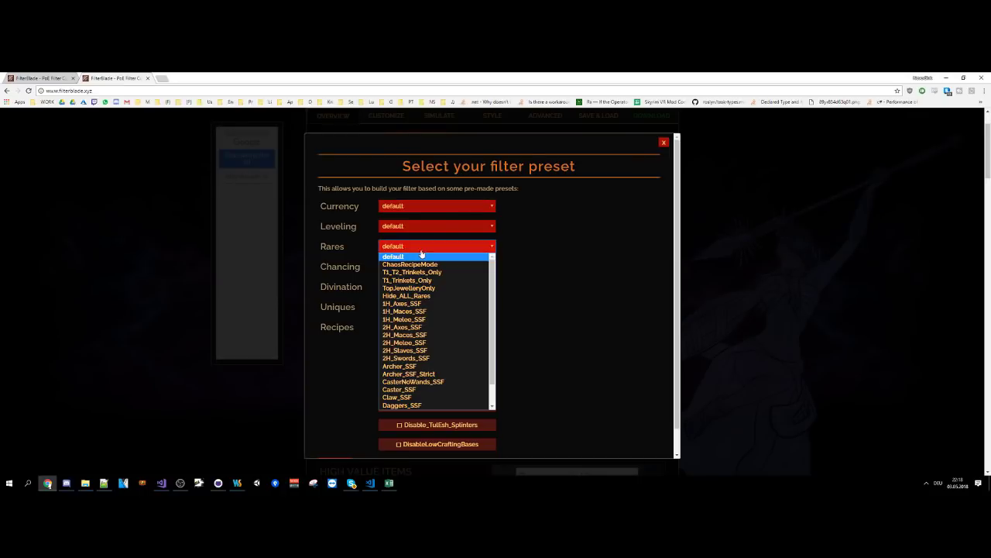
{"action": "left_click", "coordinate": [430, 266]}
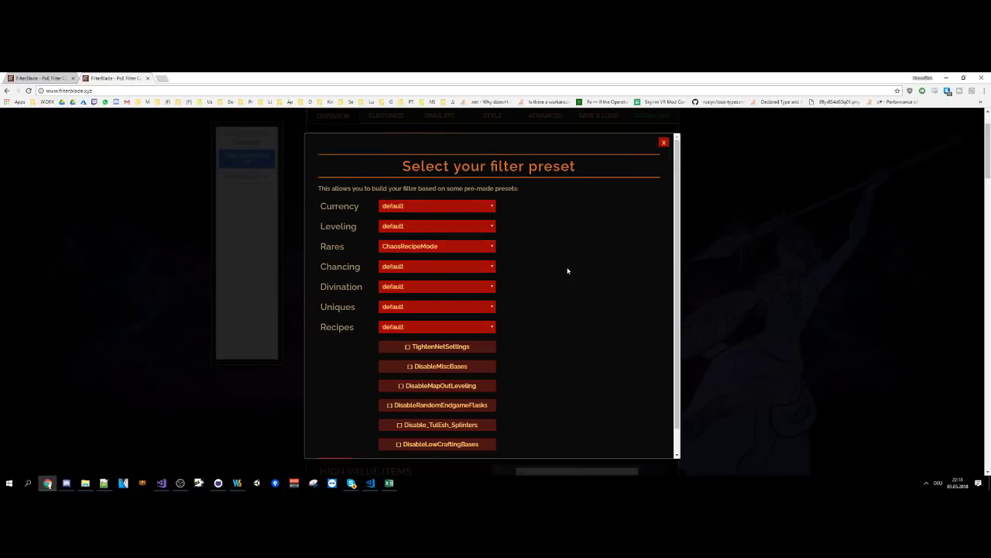
{"action": "scroll", "coordinate": [566, 272], "scroll_direction": "down", "scroll_amount": 1}
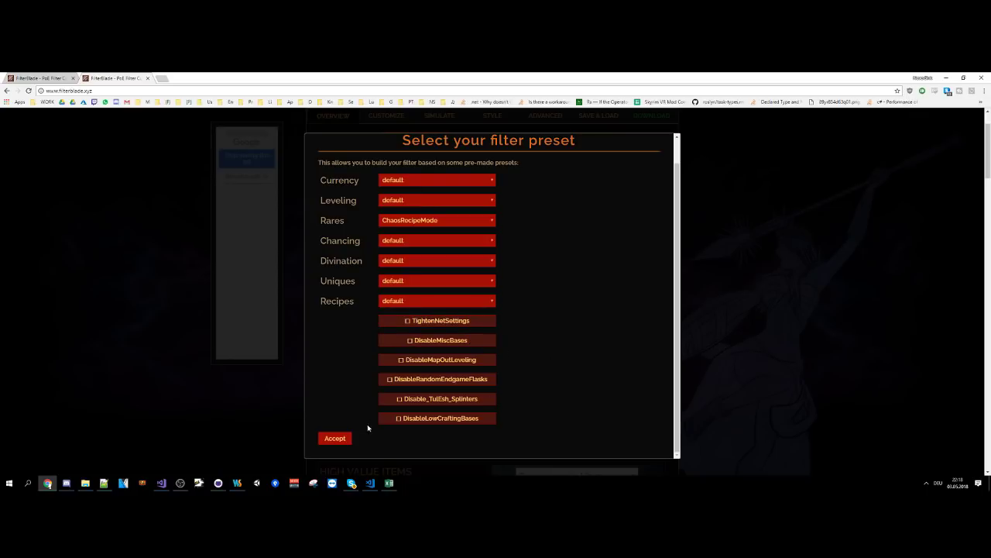
{"action": "left_click", "coordinate": [336, 440]}
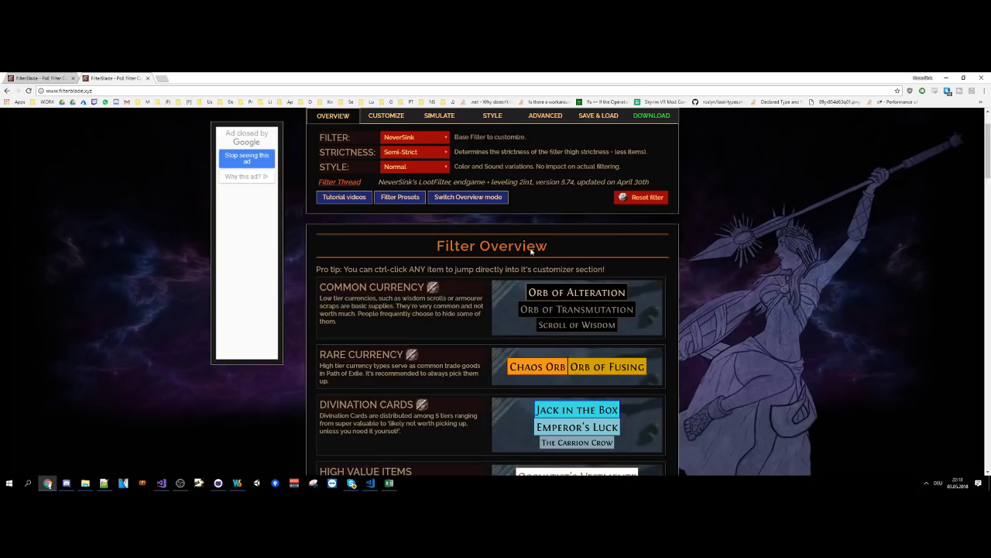
Limit the loot simulation to Gear and generate loot repeatedly to inspect how the filter displays it.
{"action": "scroll", "coordinate": [510, 256], "scroll_direction": "up", "scroll_amount": 1}
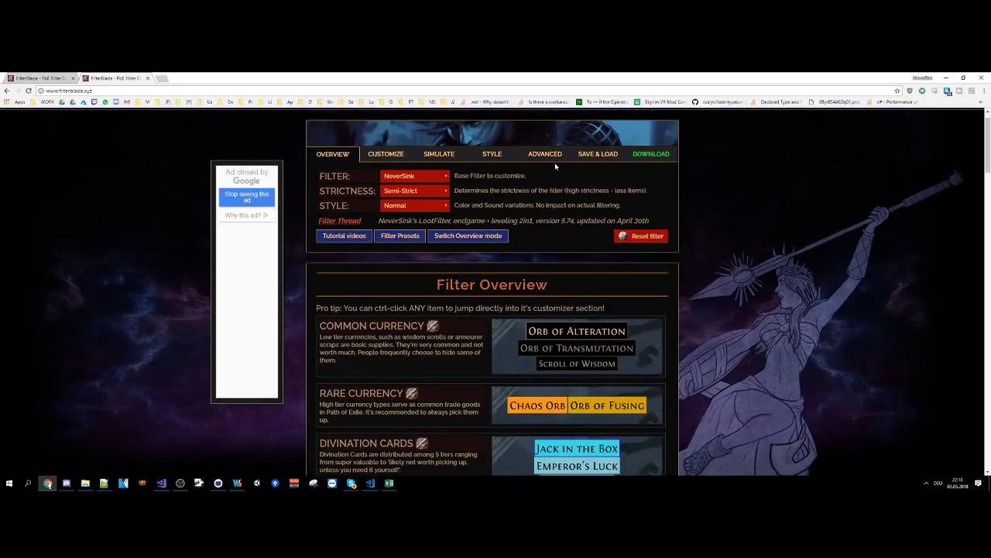
{"action": "left_click", "coordinate": [456, 158]}
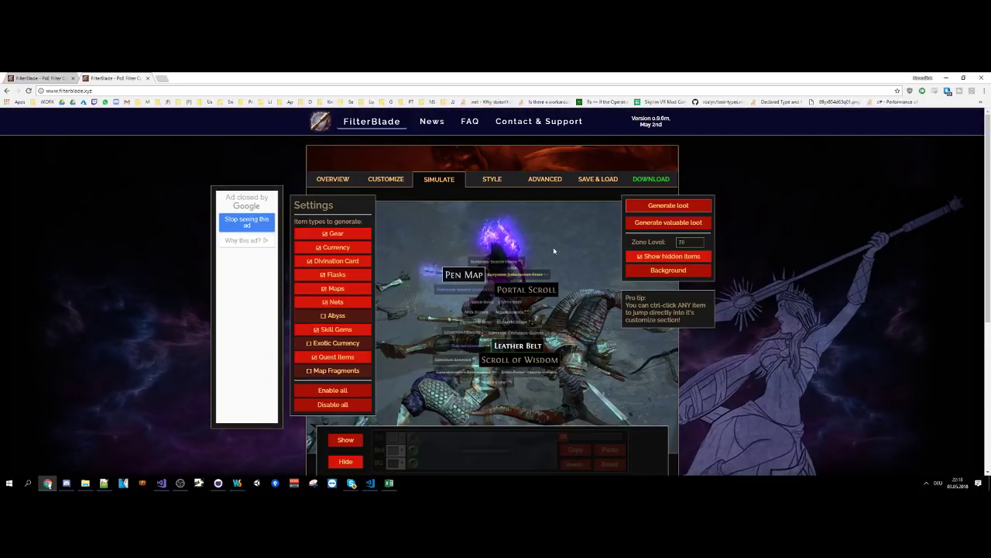
{"action": "left_click", "coordinate": [333, 404]}
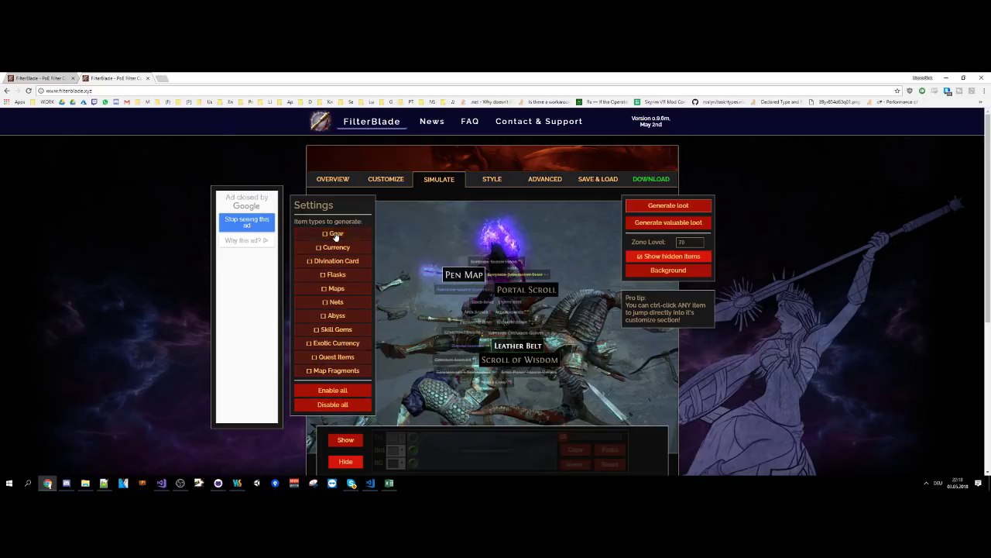
{"action": "left_click", "coordinate": [335, 233]}
{"action": "left_click", "coordinate": [660, 208]}
{"action": "left_click", "coordinate": [660, 207]}
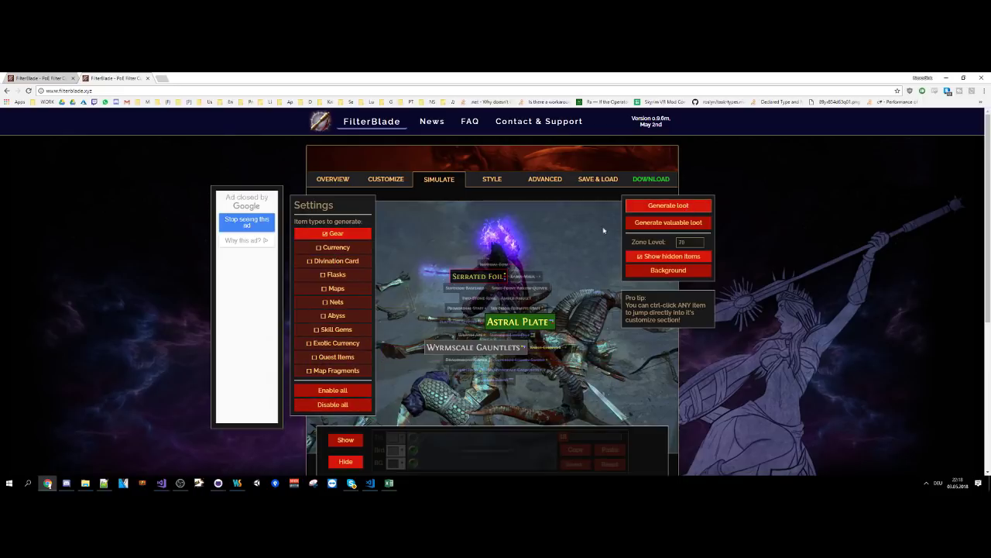
{"action": "left_click", "coordinate": [682, 205]}
{"action": "left_click", "coordinate": [682, 206]}
{"action": "left_click", "coordinate": [682, 205]}
{"action": "left_click", "coordinate": [681, 205]}
{"action": "left_click", "coordinate": [682, 205]}
{"action": "left_click", "coordinate": [682, 205]}
{"action": "left_click", "coordinate": [681, 205]}
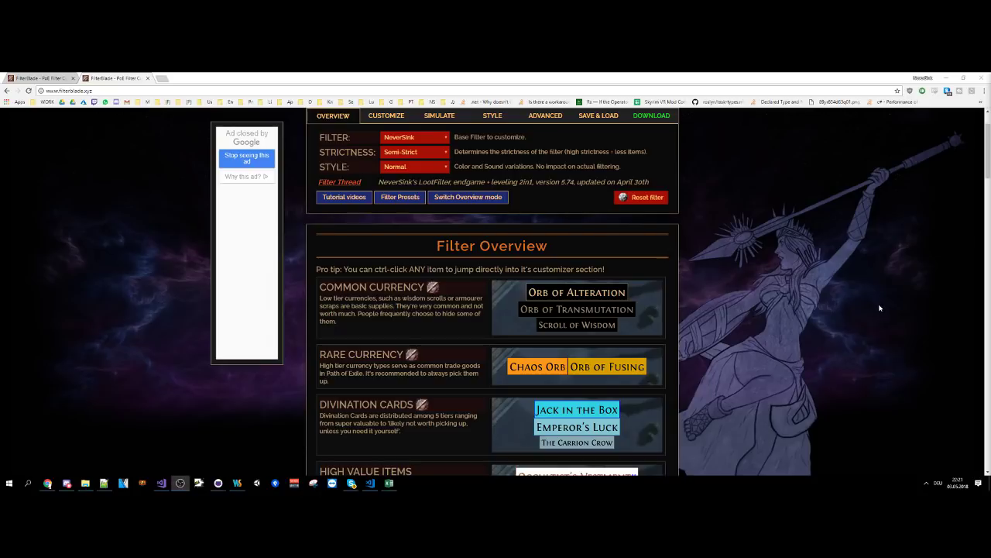
Look over the advanced Quick Functions and the rare item tiers in the filter overview.
{"action": "left_click", "coordinate": [540, 120]}
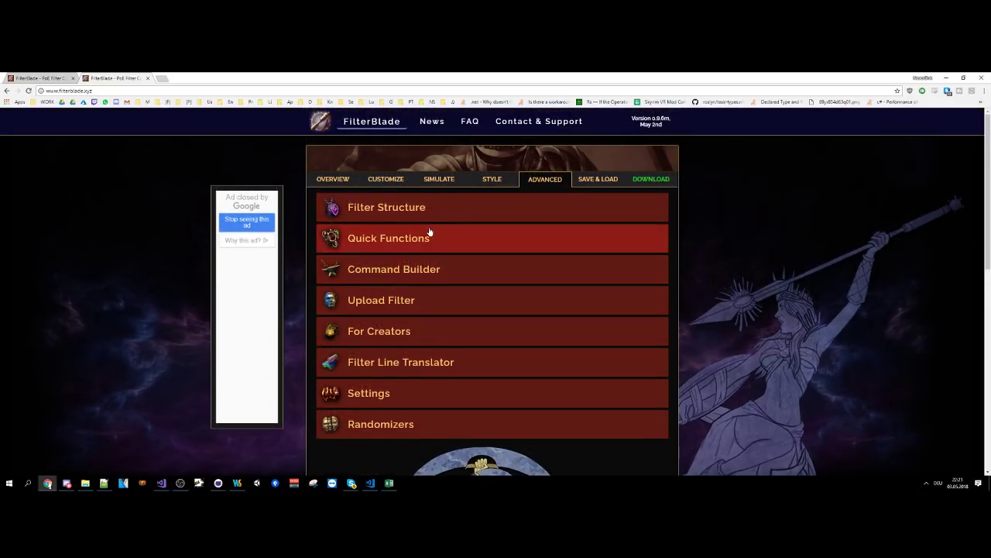
{"action": "left_click", "coordinate": [403, 234]}
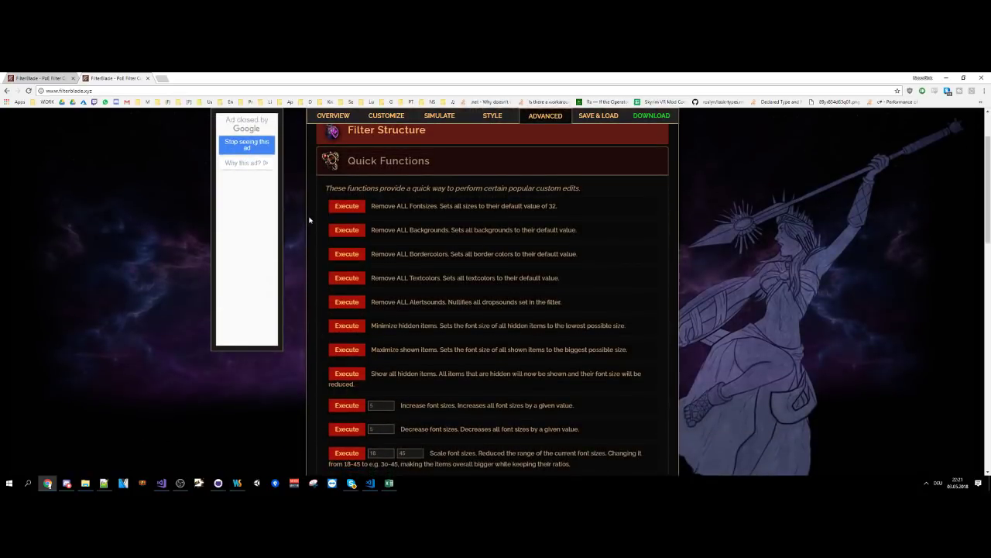
{"action": "left_click", "coordinate": [360, 233]}
{"action": "scroll", "coordinate": [312, 214], "scroll_direction": "down", "scroll_amount": 1}
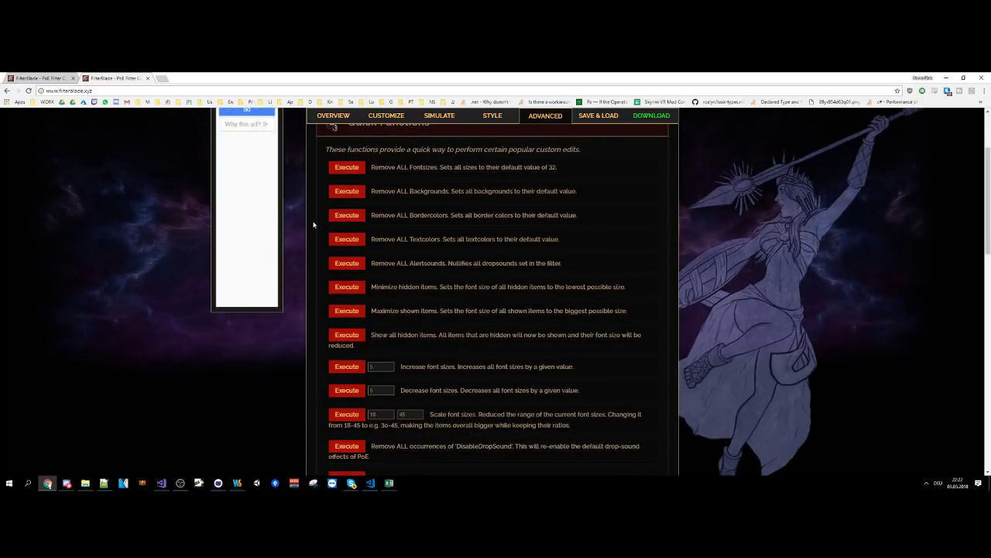
{"action": "left_click", "coordinate": [333, 115]}
{"action": "scroll", "coordinate": [569, 290], "scroll_direction": "down", "scroll_amount": 10}
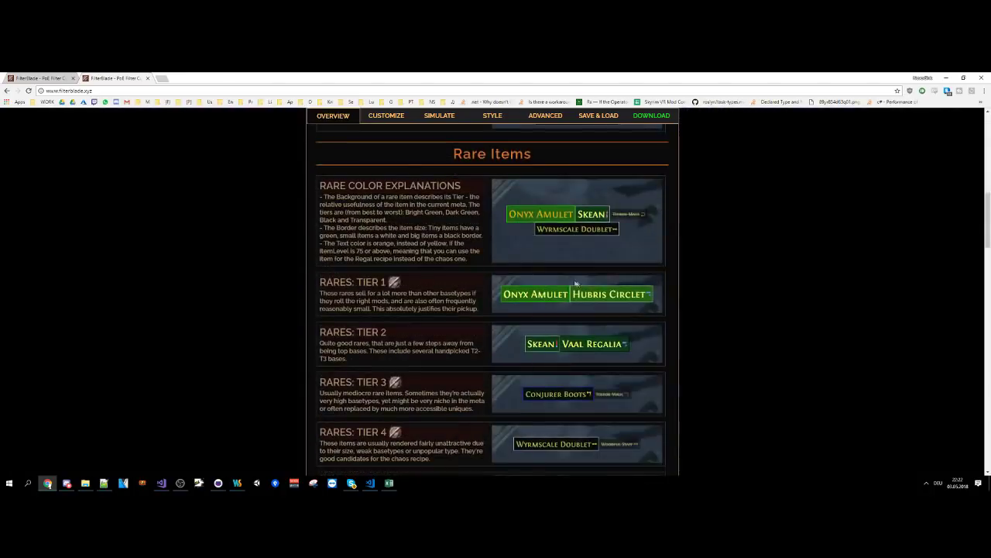
{"action": "scroll", "coordinate": [661, 284], "scroll_direction": "up", "scroll_amount": 1}
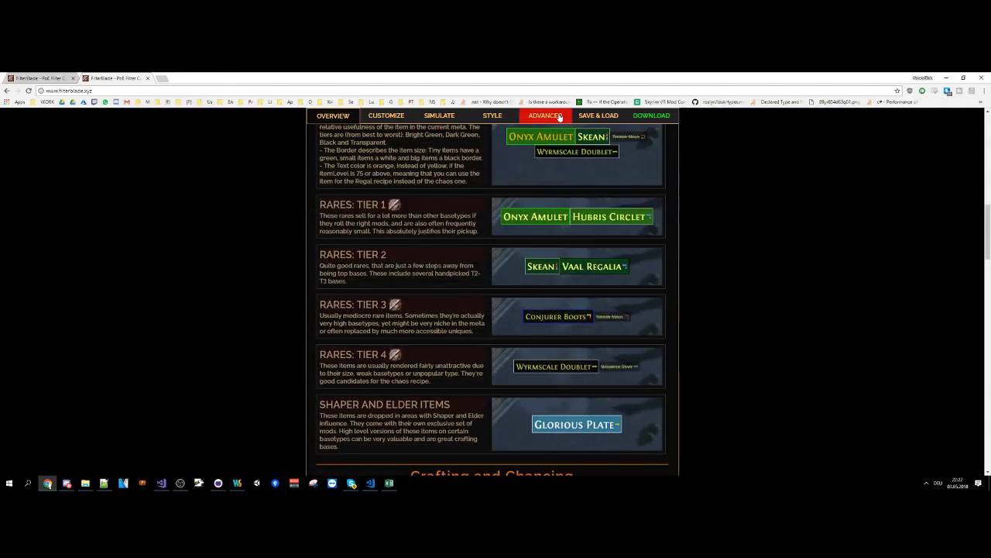
Run the quick functions that minimize hidden items and maximize shown items, and check the item sizes in the overview.
{"action": "left_click", "coordinate": [557, 117]}
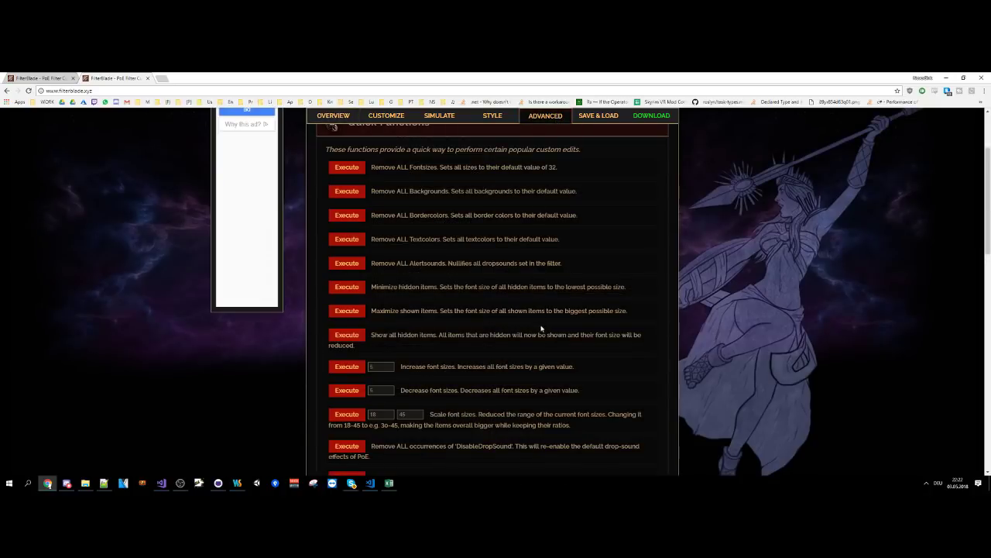
{"action": "scroll", "coordinate": [500, 289], "scroll_direction": "down", "scroll_amount": 1}
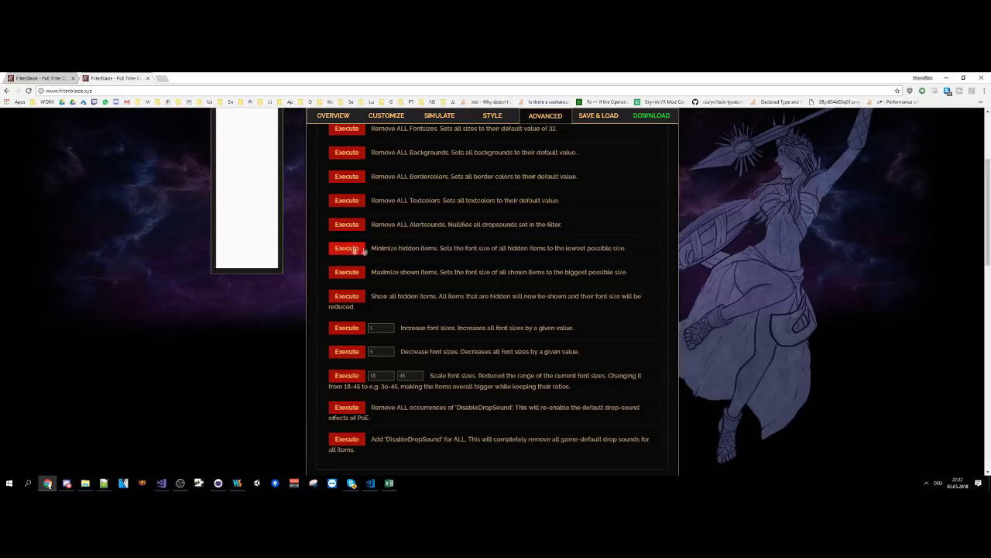
{"action": "left_click", "coordinate": [333, 115]}
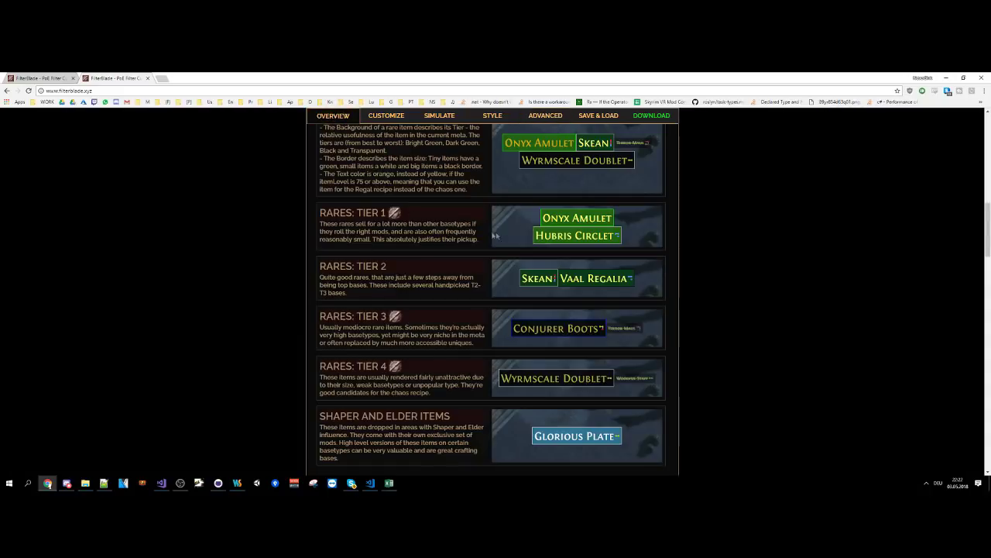
{"action": "scroll", "coordinate": [496, 236], "scroll_direction": "down", "scroll_amount": 1}
{"action": "scroll", "coordinate": [496, 237], "scroll_direction": "up", "scroll_amount": 10}
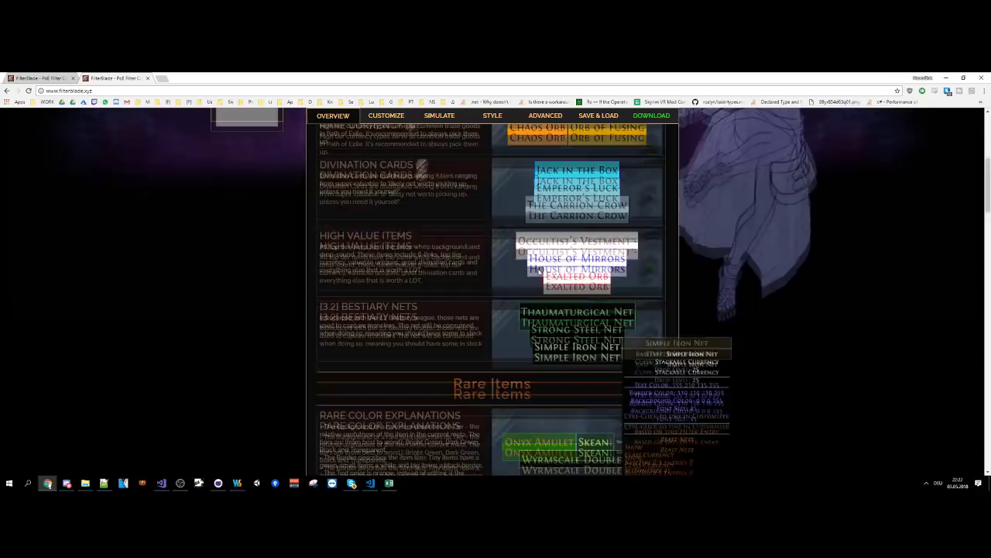
{"action": "scroll", "coordinate": [536, 243], "scroll_direction": "down", "scroll_amount": 15}
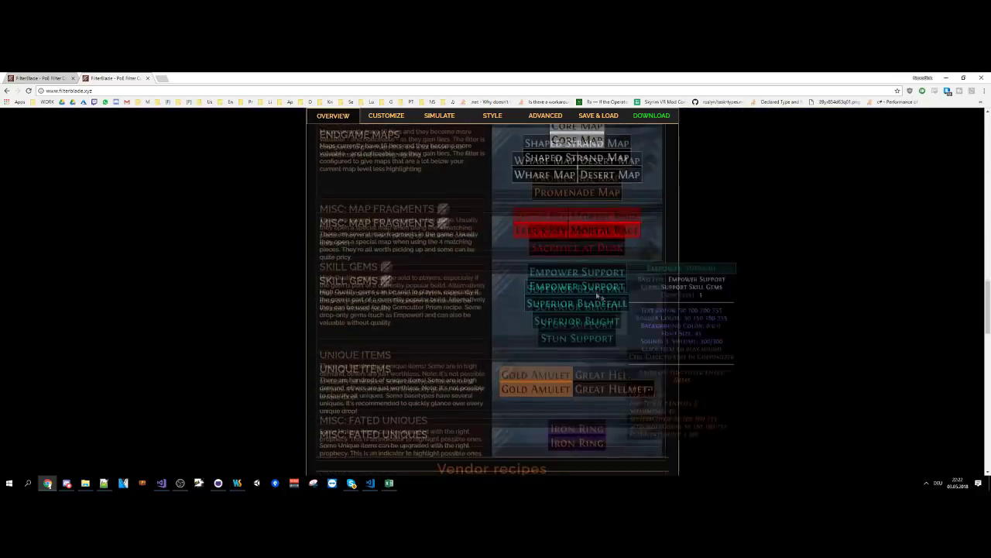
Use the quick functions to reset all font sizes, backgrounds, border colors and text colors, and check the overview.
{"action": "left_click", "coordinate": [545, 115]}
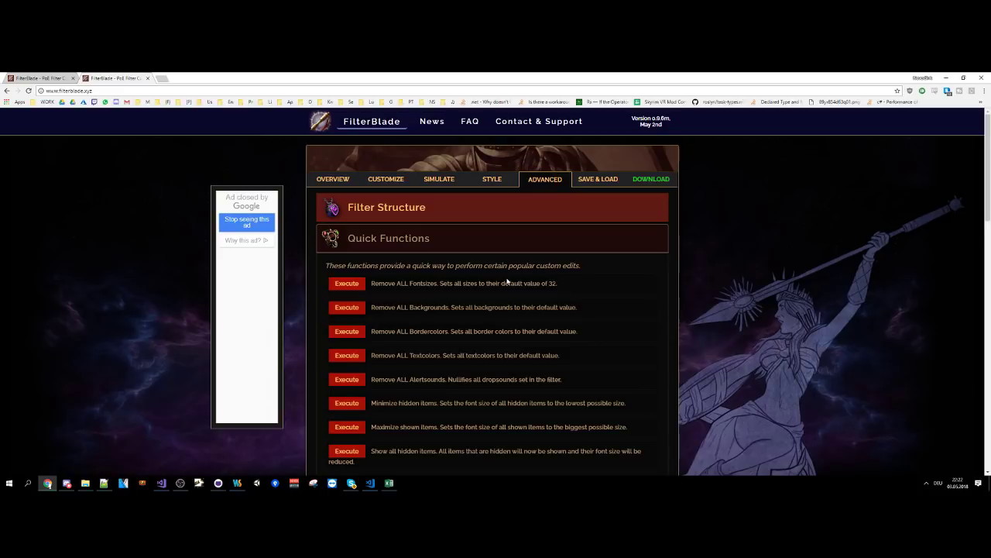
{"action": "left_click", "coordinate": [494, 181]}
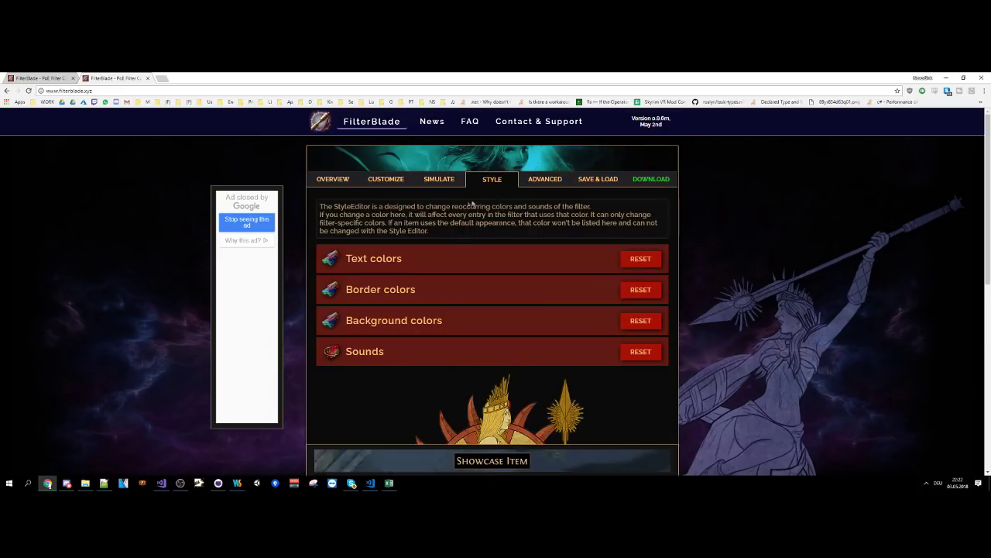
{"action": "left_click", "coordinate": [561, 184]}
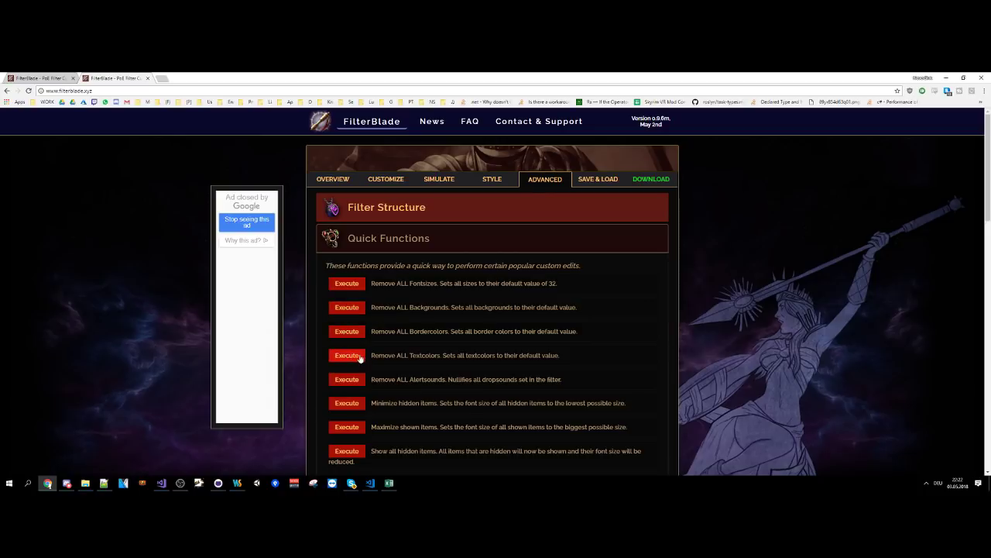
{"action": "left_click", "coordinate": [355, 290]}
{"action": "left_click", "coordinate": [345, 179]}
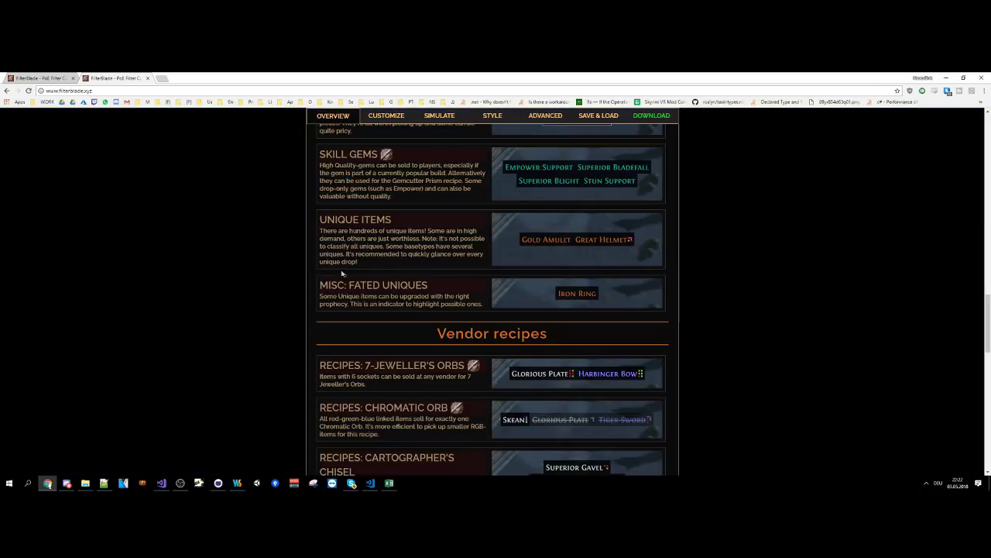
Look through the filter overview from the rare item tiers down to the leveling items to examine the reset item appearance.
{"action": "scroll", "coordinate": [407, 273], "scroll_direction": "up", "scroll_amount": 10}
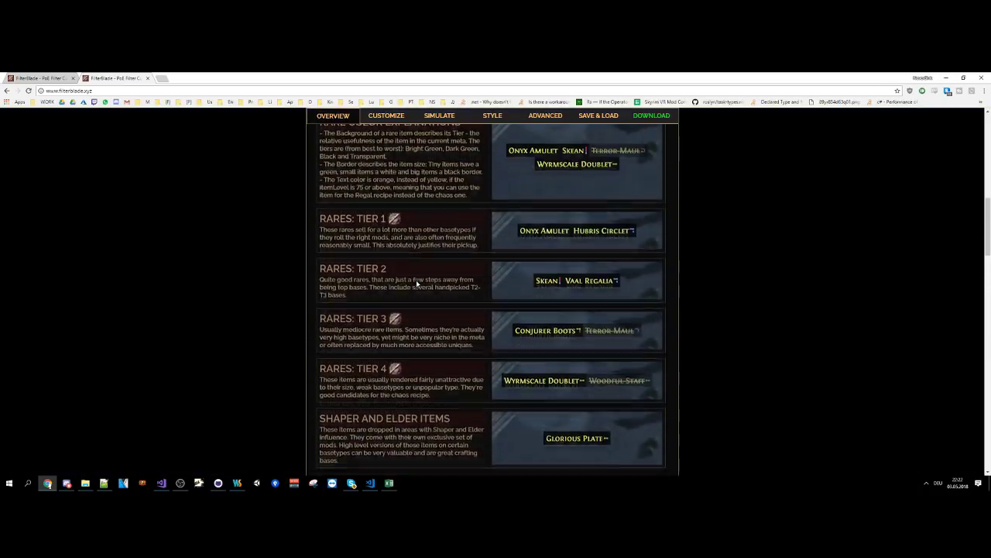
{"action": "scroll", "coordinate": [415, 284], "scroll_direction": "up", "scroll_amount": 1}
{"action": "scroll", "coordinate": [418, 283], "scroll_direction": "down", "scroll_amount": 5}
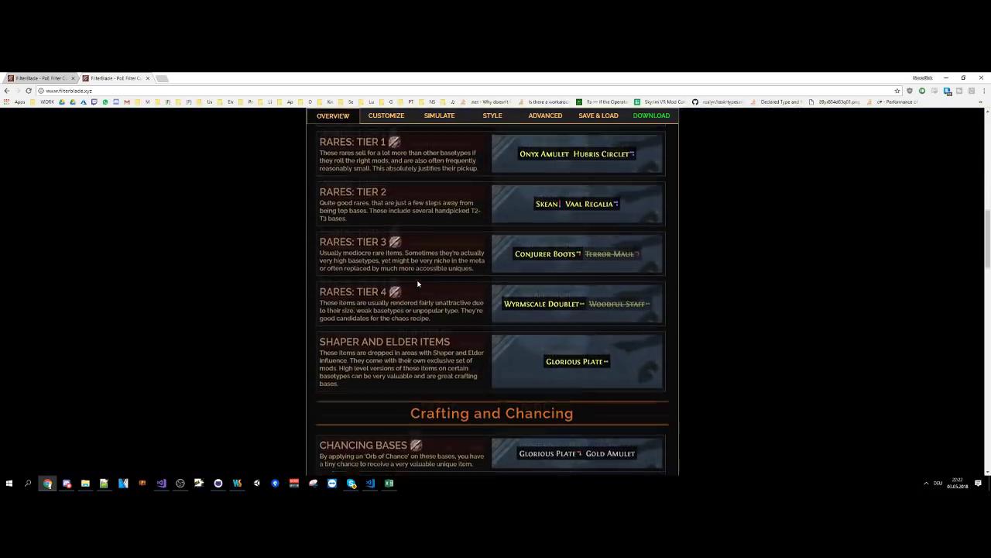
{"action": "scroll", "coordinate": [419, 282], "scroll_direction": "down", "scroll_amount": 8}
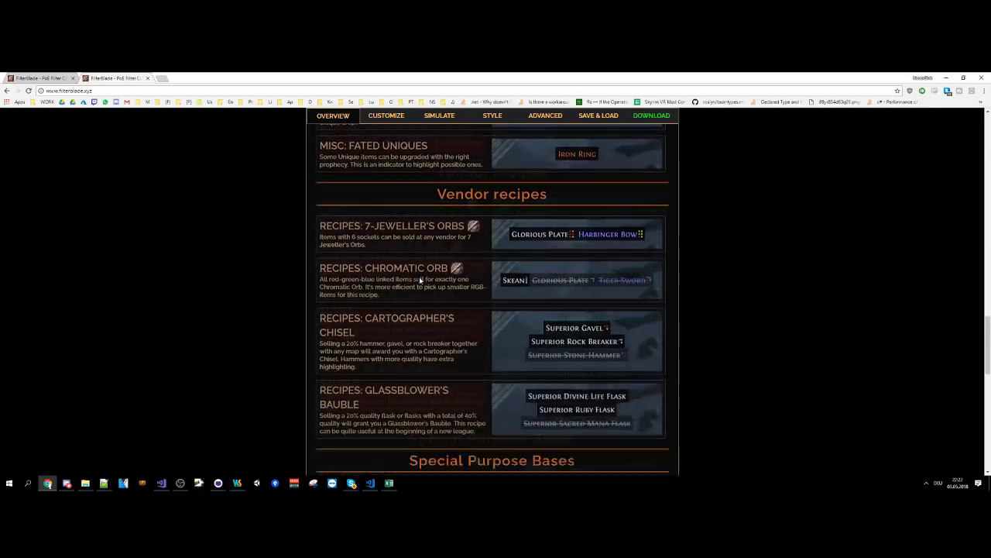
{"action": "scroll", "coordinate": [419, 275], "scroll_direction": "down", "scroll_amount": 10}
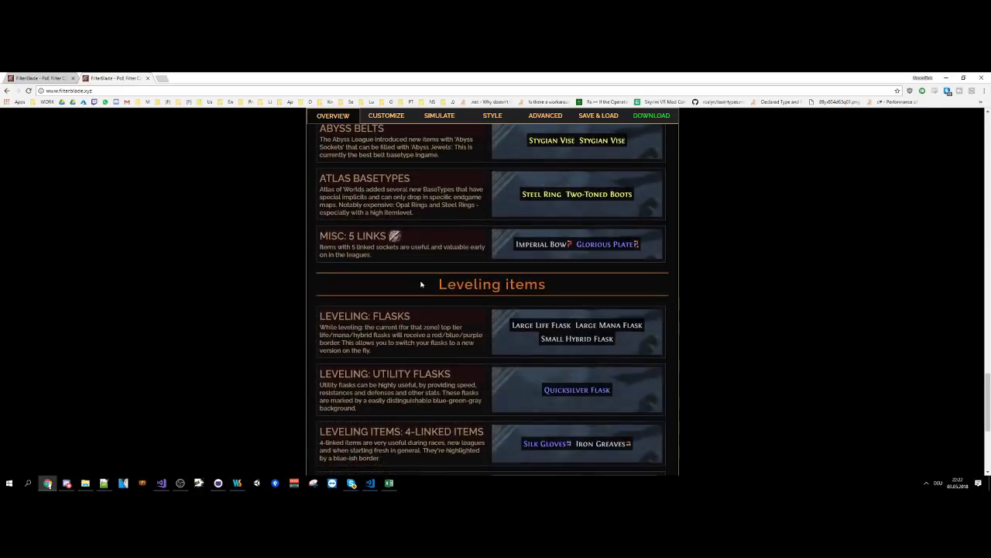
{"action": "scroll", "coordinate": [422, 281], "scroll_direction": "down", "scroll_amount": 3}
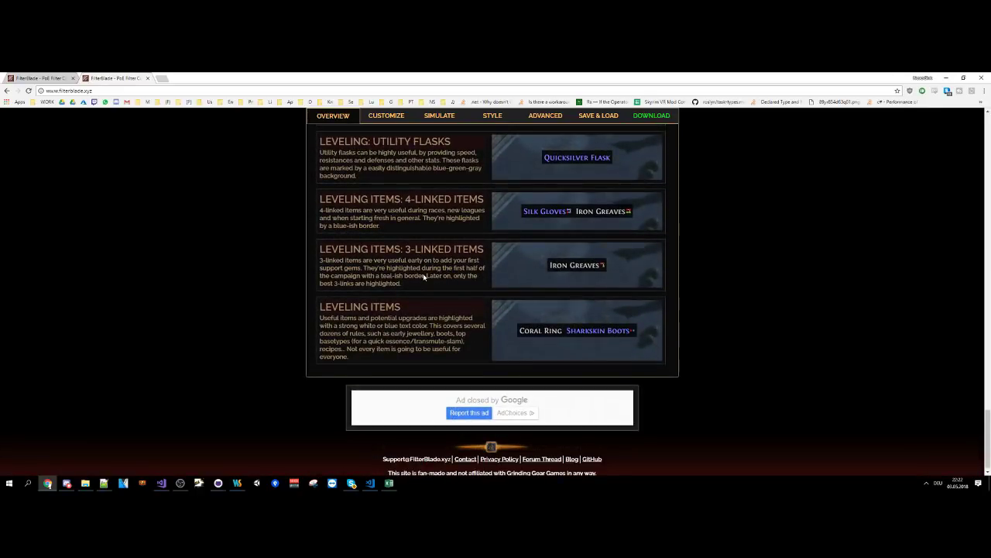
{"action": "scroll", "coordinate": [424, 276], "scroll_direction": "up", "scroll_amount": 4}
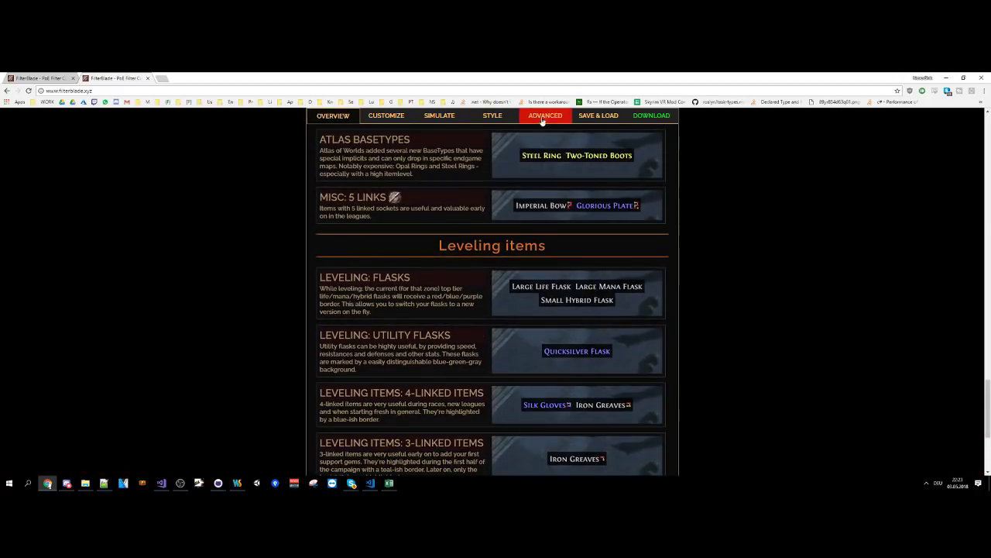
Review the remaining advanced Quick Functions, including the font size scaling and DisableDropSound options.
{"action": "left_click", "coordinate": [543, 118]}
{"action": "scroll", "coordinate": [491, 240], "scroll_direction": "down", "scroll_amount": 4}
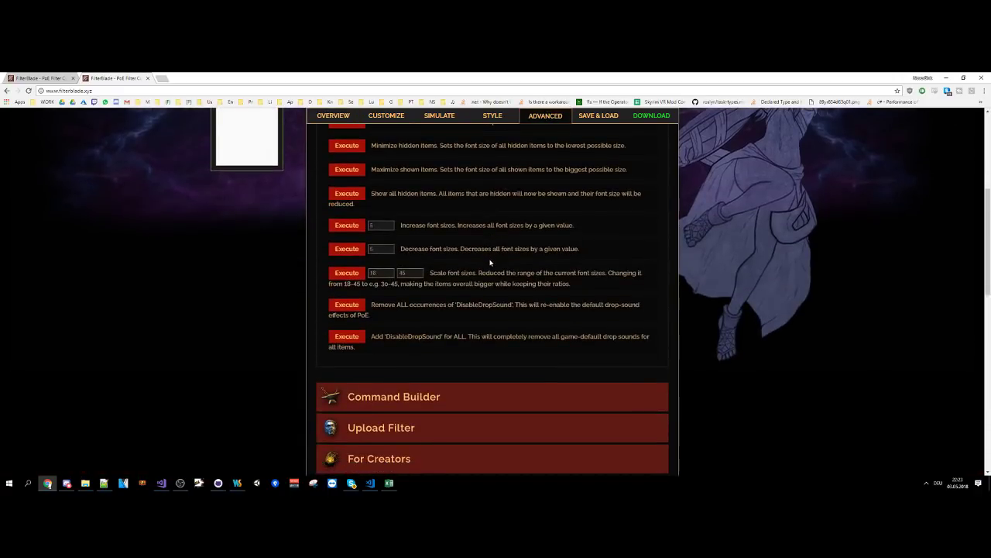
{"action": "scroll", "coordinate": [490, 264], "scroll_direction": "up", "scroll_amount": 1}
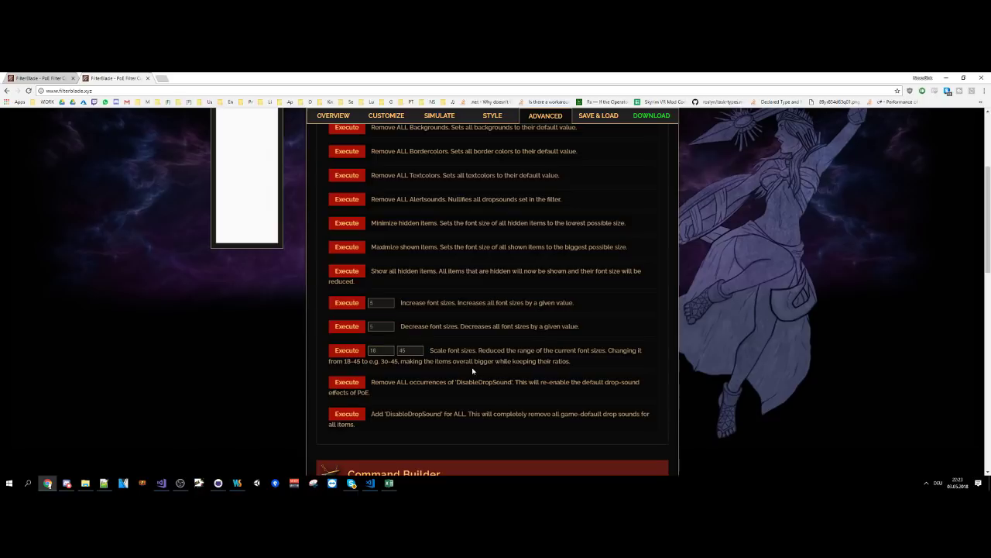
{"action": "scroll", "coordinate": [474, 371], "scroll_direction": "up", "scroll_amount": 3}
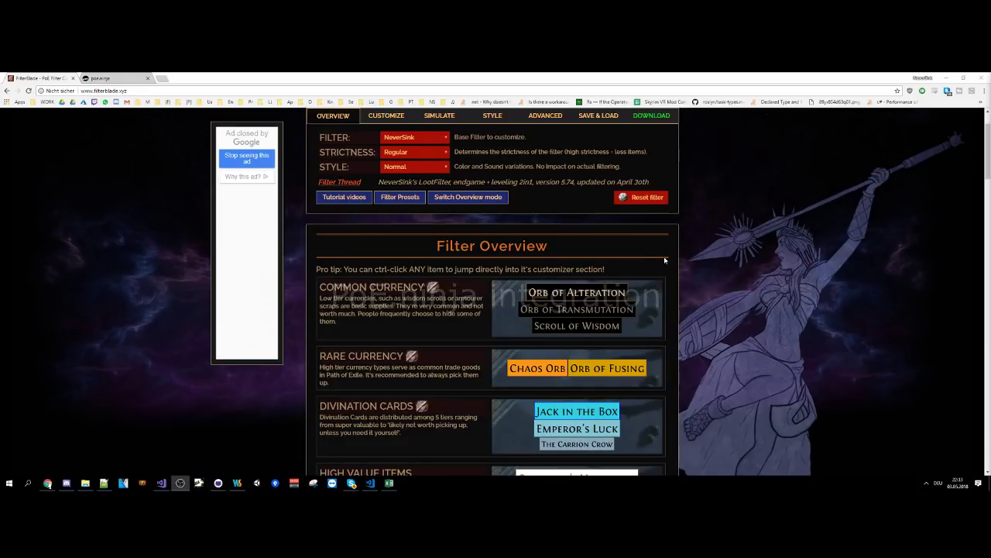
Switch to poe.ninja to look at the Unique Armours price list, and return to FilterBlade.
{"action": "left_click", "coordinate": [109, 77]}
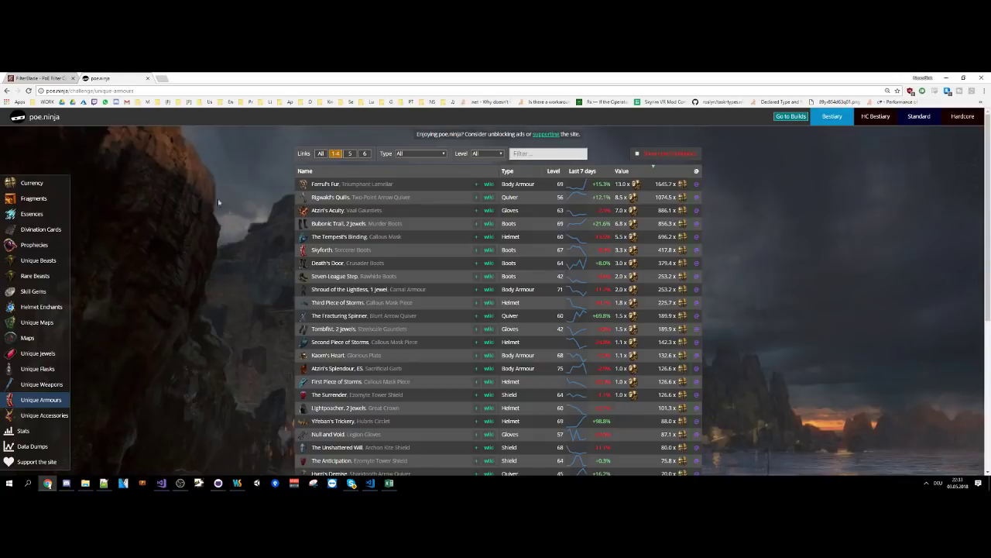
{"action": "mouse_move", "coordinate": [317, 227]}
{"action": "left_click", "coordinate": [38, 78]}
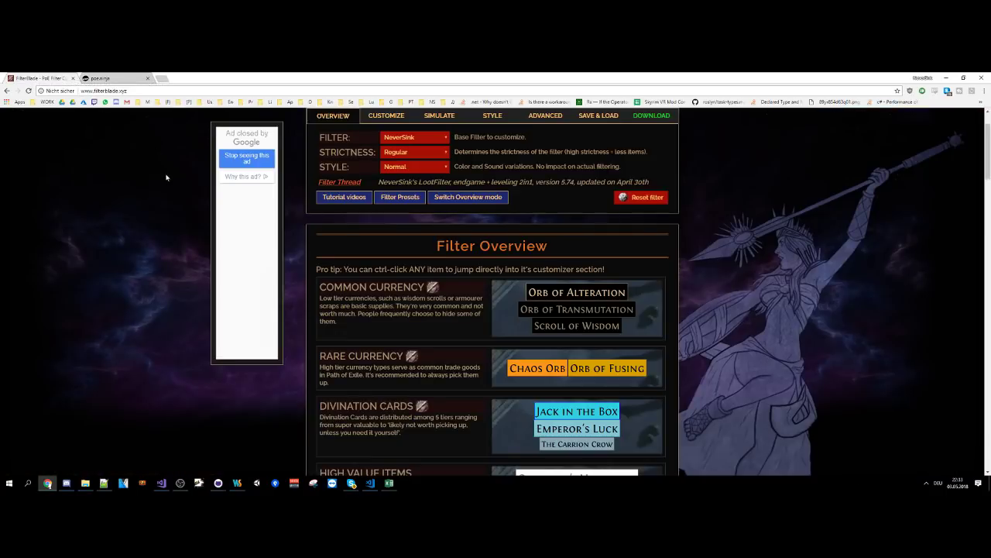
Open the Unique items section of the filter customizer.
{"action": "scroll", "coordinate": [167, 178], "scroll_direction": "up", "scroll_amount": 1}
{"action": "left_click", "coordinate": [386, 154]}
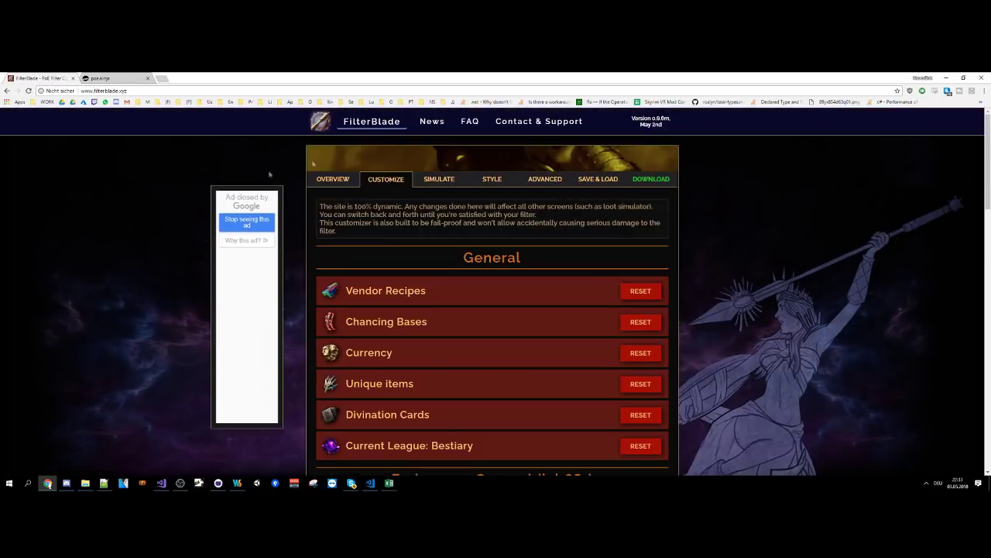
{"action": "scroll", "coordinate": [208, 236], "scroll_direction": "down", "scroll_amount": 2}
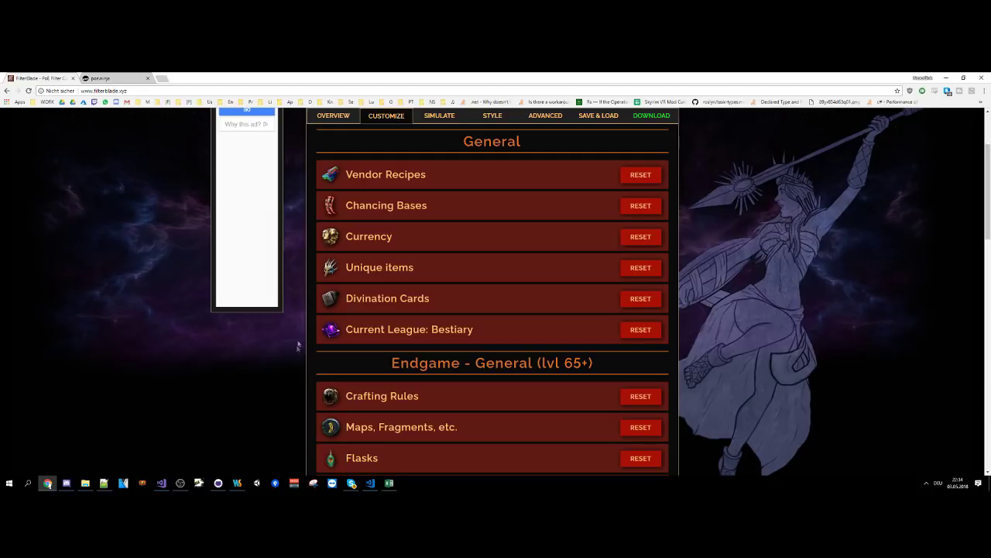
{"action": "left_click", "coordinate": [360, 270]}
{"action": "scroll", "coordinate": [443, 147], "scroll_direction": "down", "scroll_amount": 3}
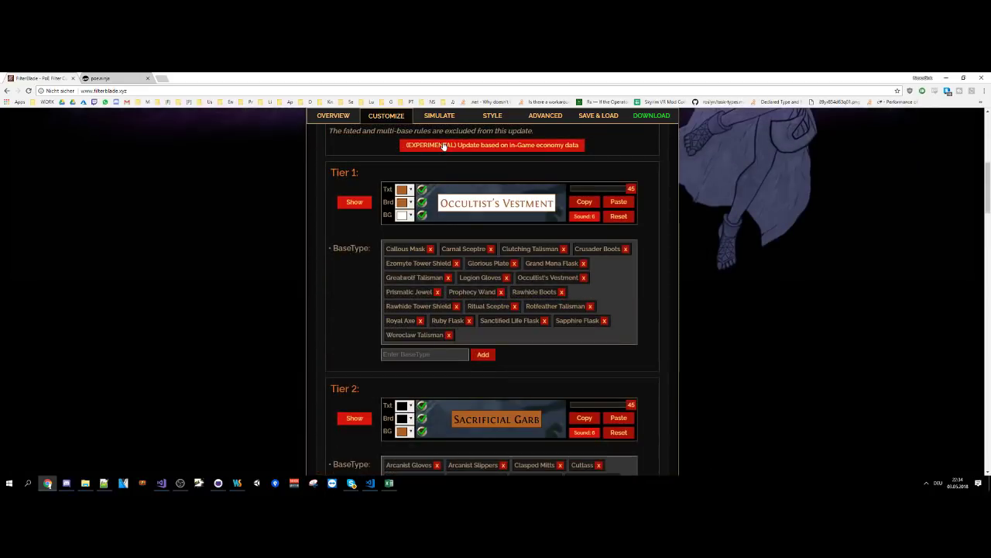
Auto-sort the unique tier lists from in-game economy data for League Softcore, based on highest price.
{"action": "left_click", "coordinate": [444, 148]}
{"action": "left_click", "coordinate": [283, 199]}
{"action": "left_click", "coordinate": [442, 146]}
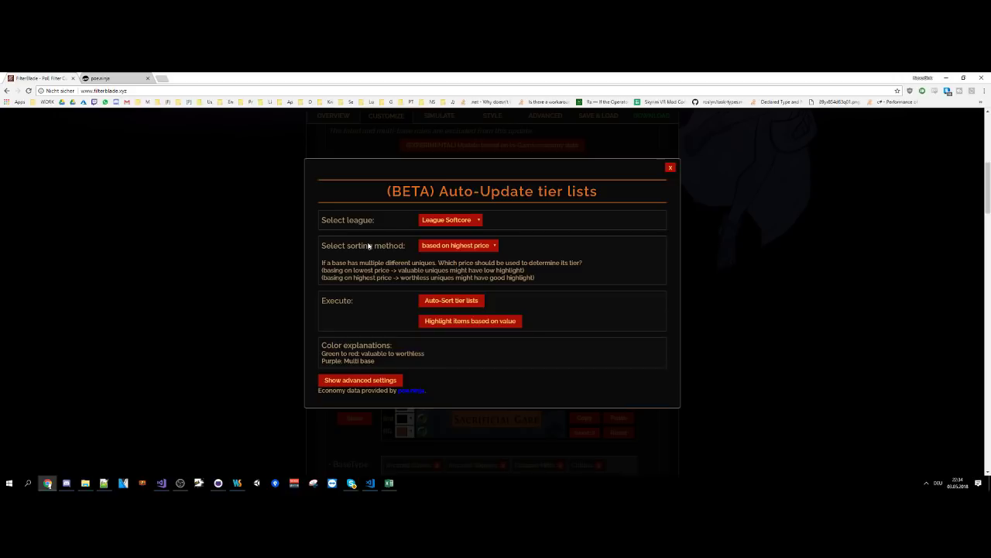
{"action": "left_click", "coordinate": [437, 248]}
{"action": "left_click", "coordinate": [436, 248]}
{"action": "left_click", "coordinate": [462, 302]}
Look through the re-sorted unique tiers and examine the Tier 0 base types and their prices.
{"action": "scroll", "coordinate": [287, 271], "scroll_direction": "down", "scroll_amount": 10}
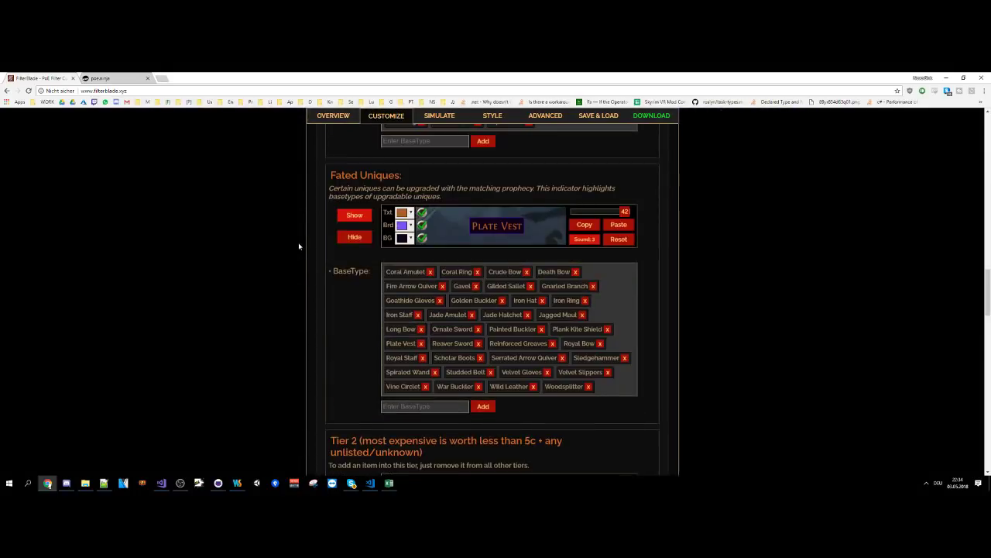
{"action": "scroll", "coordinate": [300, 244], "scroll_direction": "down", "scroll_amount": 3}
{"action": "scroll", "coordinate": [302, 247], "scroll_direction": "up", "scroll_amount": 10}
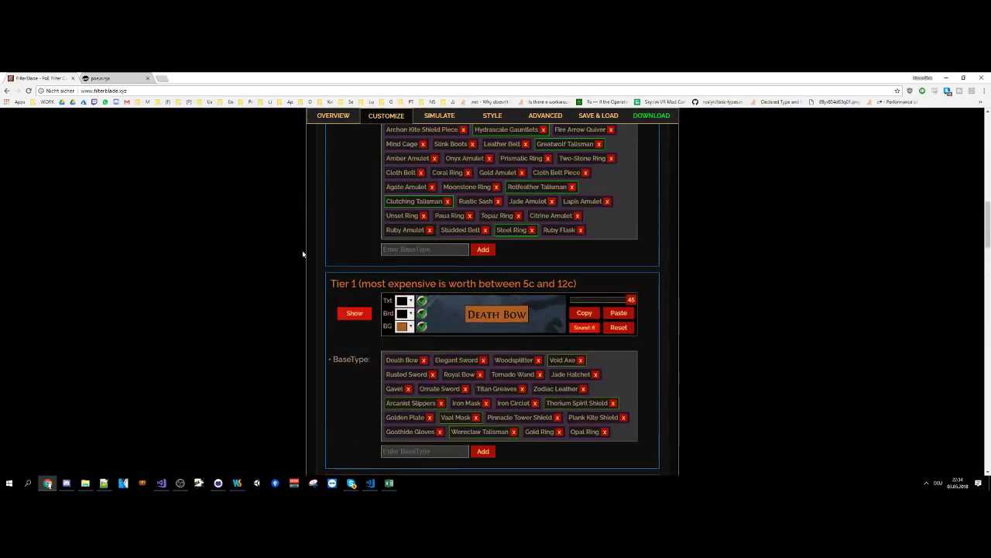
{"action": "scroll", "coordinate": [302, 254], "scroll_direction": "up", "scroll_amount": 5}
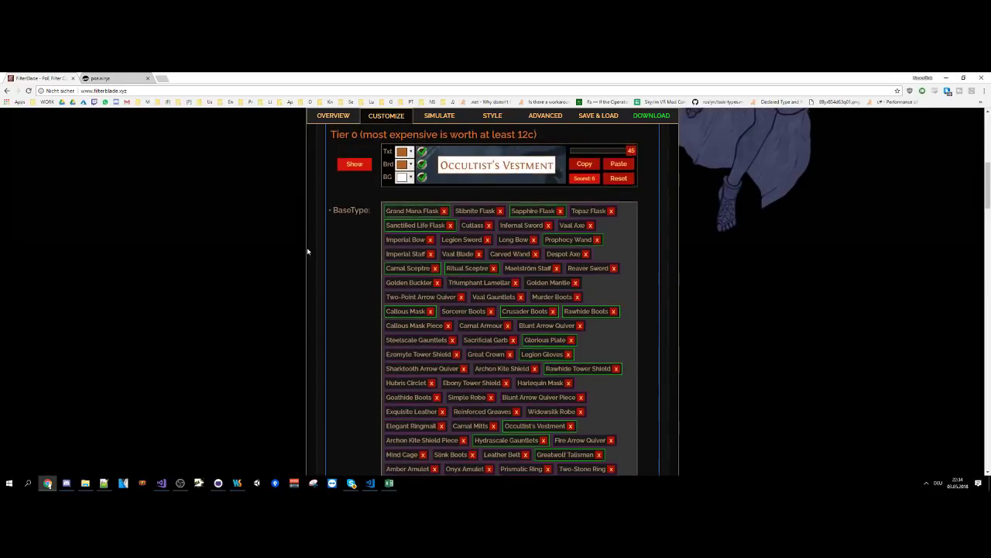
{"action": "scroll", "coordinate": [307, 252], "scroll_direction": "up", "scroll_amount": 1}
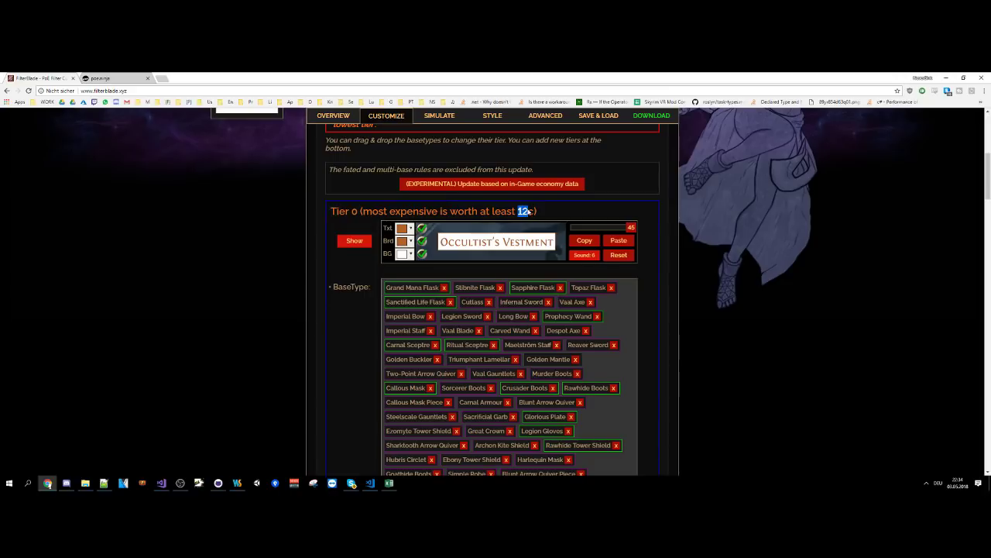
{"action": "scroll", "coordinate": [518, 217], "scroll_direction": "down", "scroll_amount": 2}
{"action": "scroll", "coordinate": [512, 224], "scroll_direction": "down", "scroll_amount": 5}
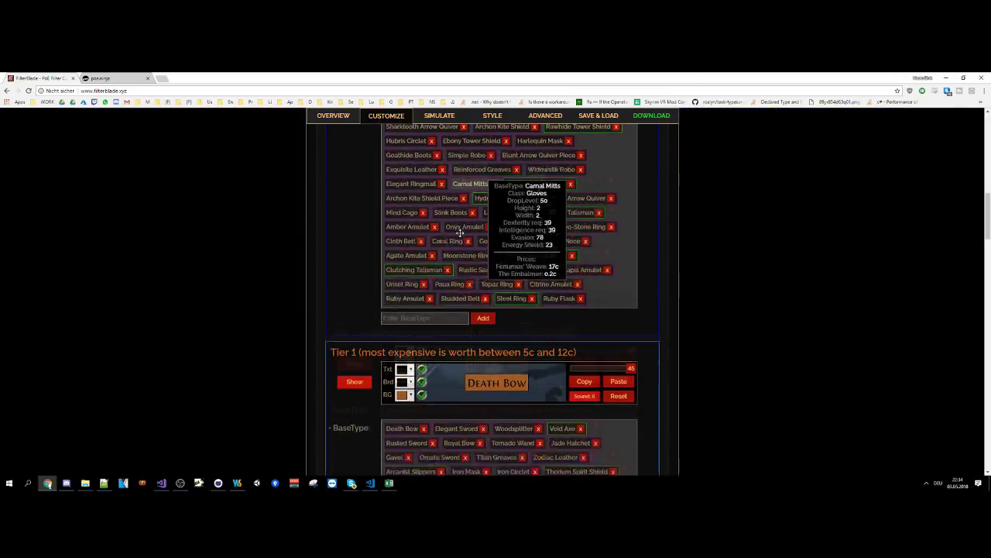
{"action": "scroll", "coordinate": [605, 265], "scroll_direction": "up", "scroll_amount": 2}
{"action": "scroll", "coordinate": [604, 266], "scroll_direction": "up", "scroll_amount": 5}
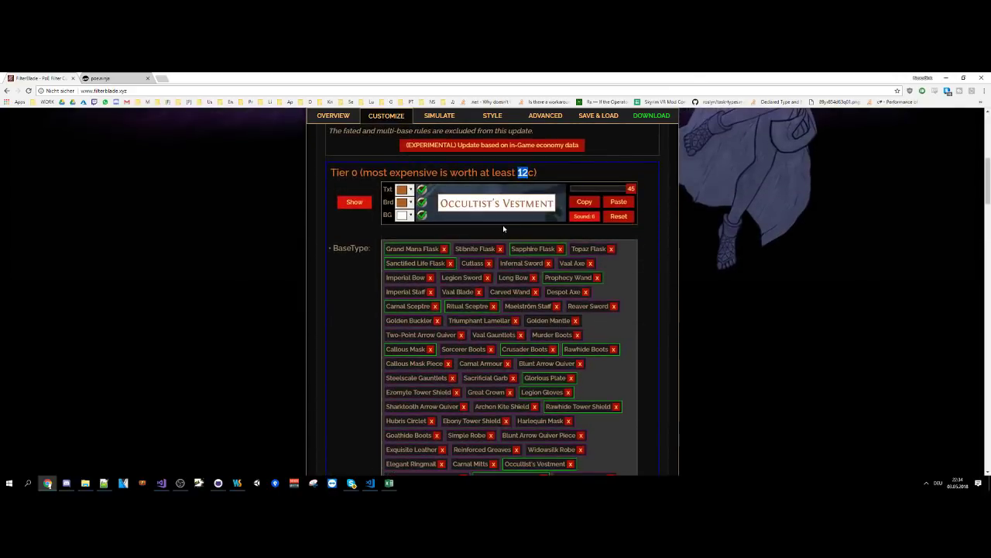
Examine the unique lists below Tier 0, from Tier 1 through the multi-base and fated uniques to Tier 2.
{"action": "scroll", "coordinate": [619, 269], "scroll_direction": "down", "scroll_amount": 6}
{"action": "scroll", "coordinate": [611, 288], "scroll_direction": "down", "scroll_amount": 2}
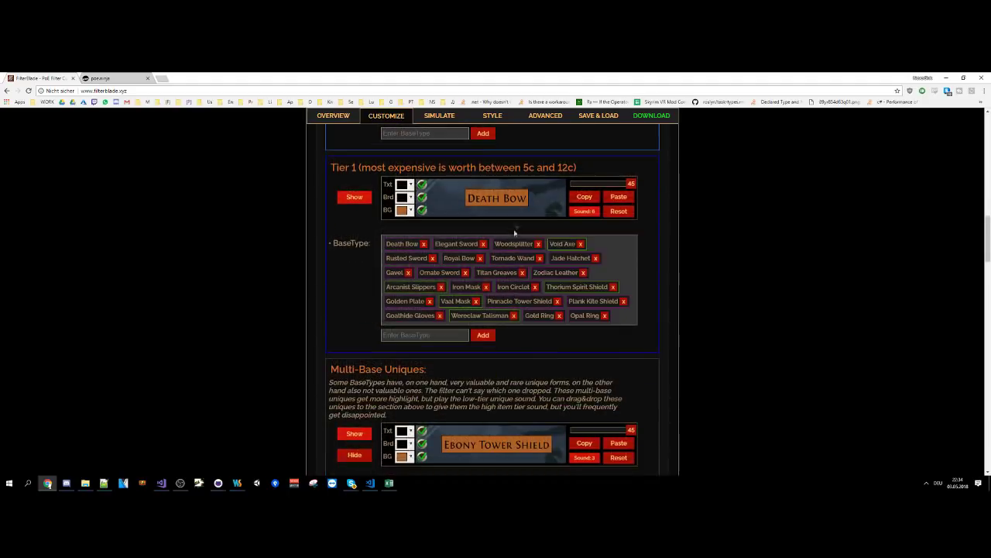
{"action": "scroll", "coordinate": [568, 221], "scroll_direction": "down", "scroll_amount": 3}
{"action": "scroll", "coordinate": [562, 232], "scroll_direction": "down", "scroll_amount": 3}
{"action": "scroll", "coordinate": [473, 240], "scroll_direction": "up", "scroll_amount": 3}
{"action": "scroll", "coordinate": [434, 242], "scroll_direction": "down", "scroll_amount": 4}
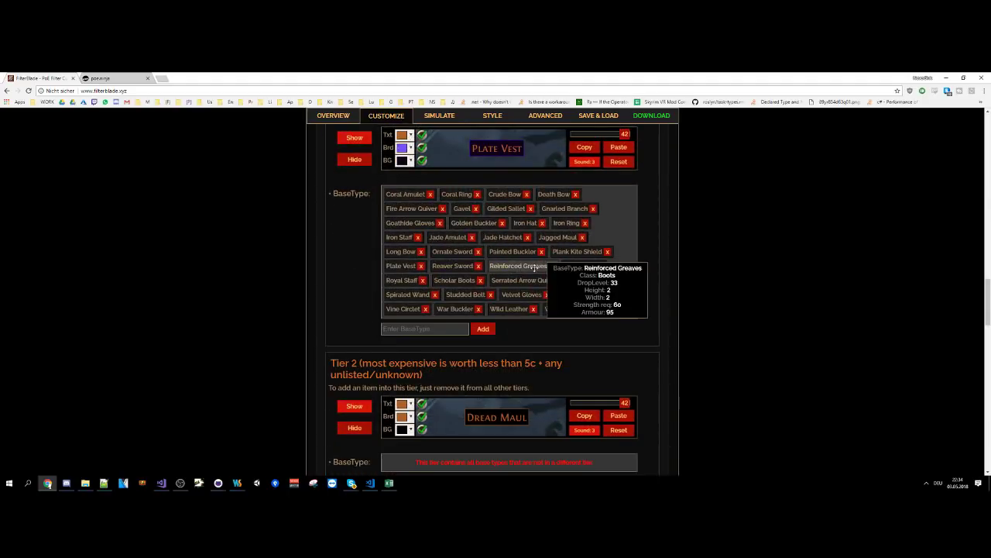
{"action": "scroll", "coordinate": [530, 271], "scroll_direction": "up", "scroll_amount": 5}
{"action": "scroll", "coordinate": [664, 266], "scroll_direction": "up", "scroll_amount": 5}
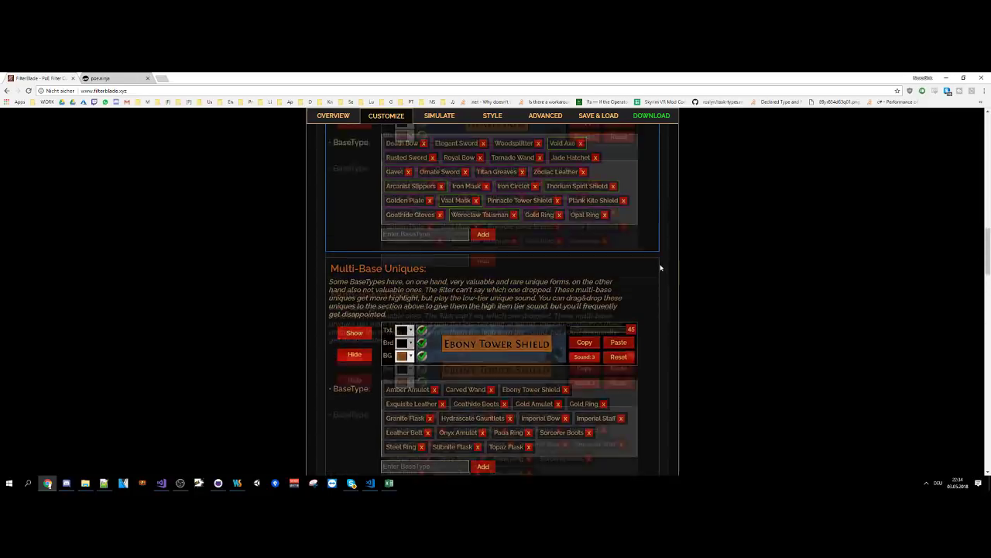
Reopen the economy-based tier update, show its advanced settings, and review the available leagues and tier thresholds.
{"action": "scroll", "coordinate": [652, 268], "scroll_direction": "up", "scroll_amount": 4}
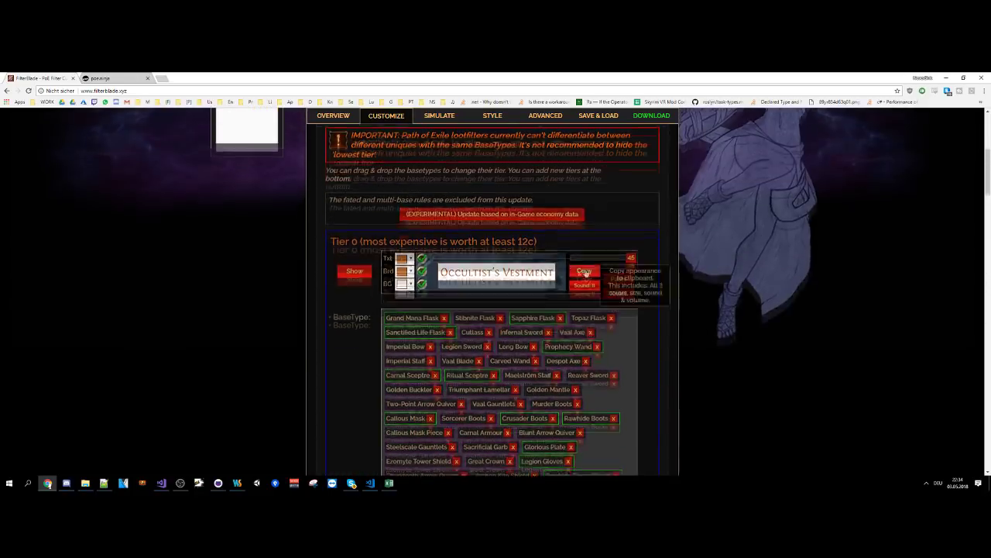
{"action": "left_click", "coordinate": [476, 223]}
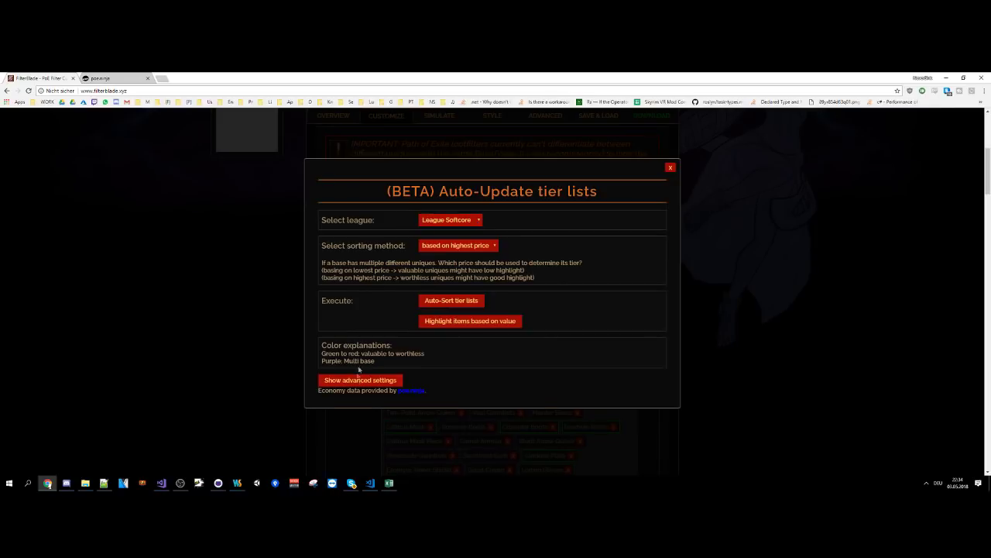
{"action": "left_click", "coordinate": [360, 379]}
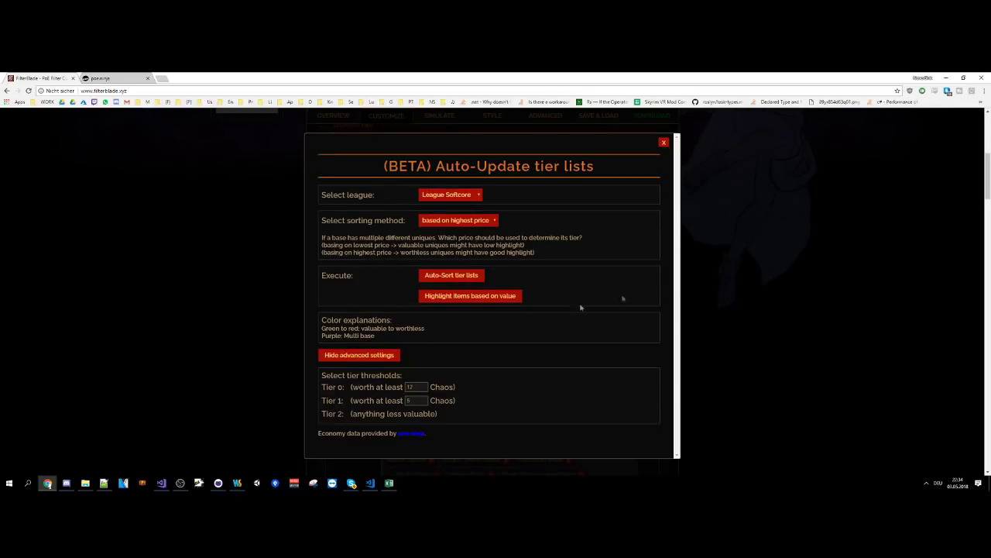
{"action": "left_click", "coordinate": [470, 196]}
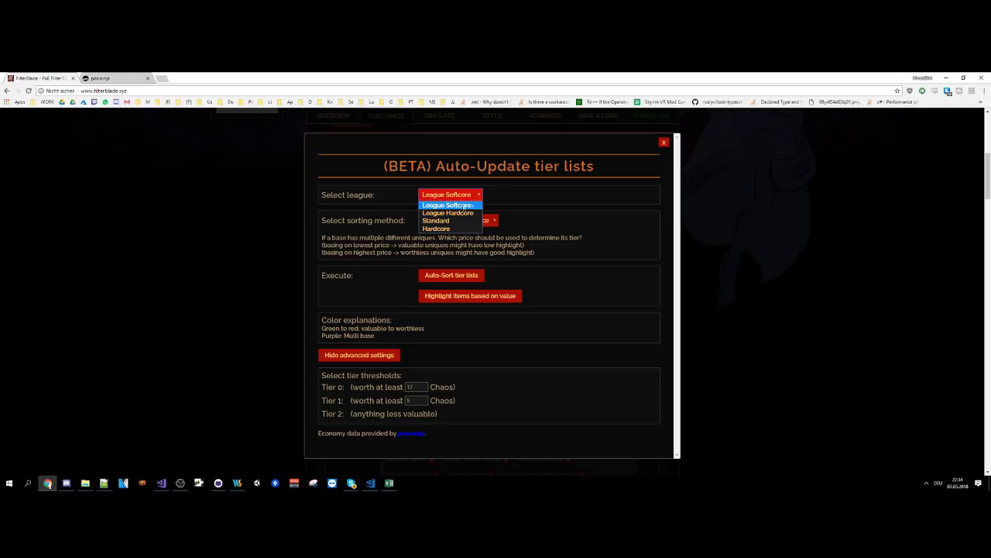
{"action": "left_click", "coordinate": [542, 194]}
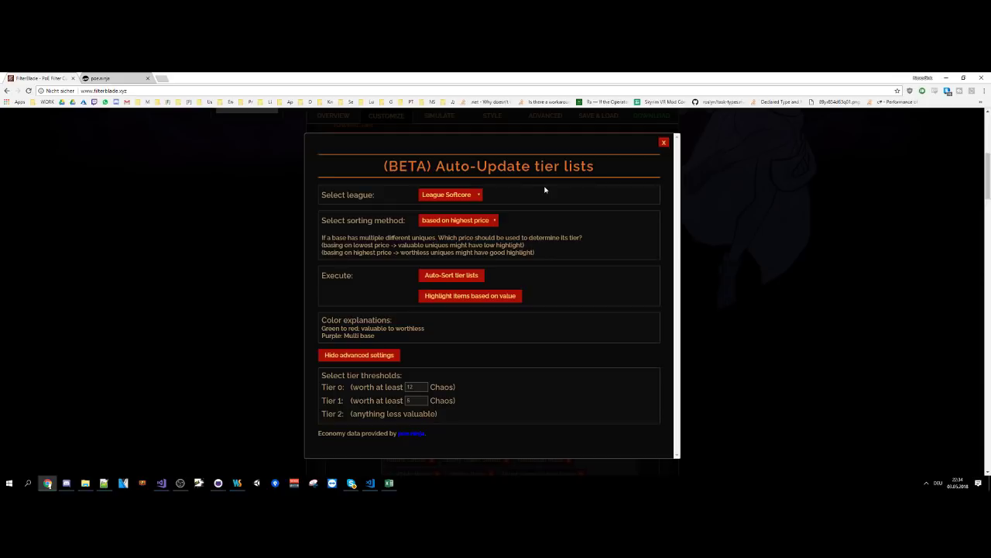
{"action": "left_click", "coordinate": [474, 197]}
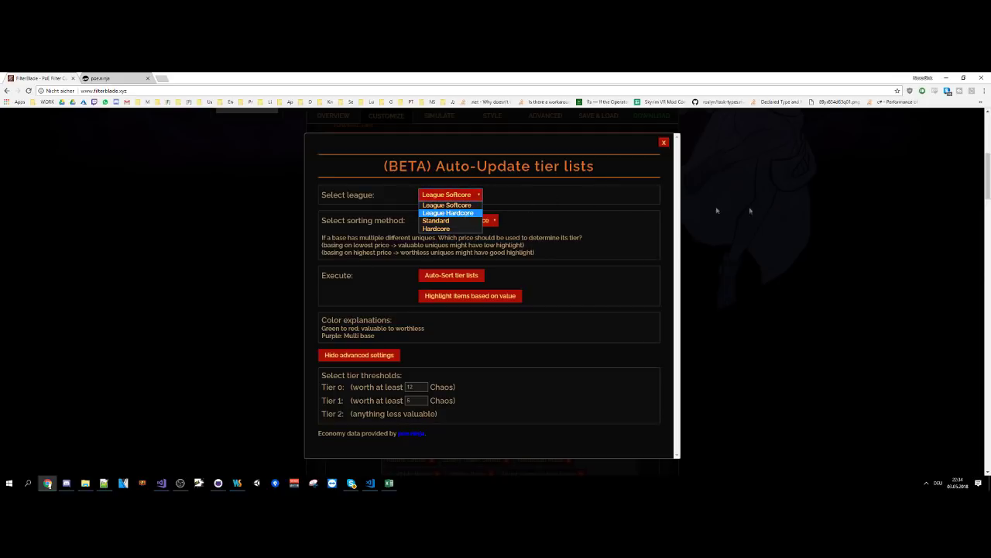
{"action": "left_click", "coordinate": [744, 210]}
Add two new unique tier rules at the end of the Unique items section.
{"action": "scroll", "coordinate": [649, 233], "scroll_direction": "down", "scroll_amount": 1}
{"action": "scroll", "coordinate": [648, 233], "scroll_direction": "down", "scroll_amount": 10}
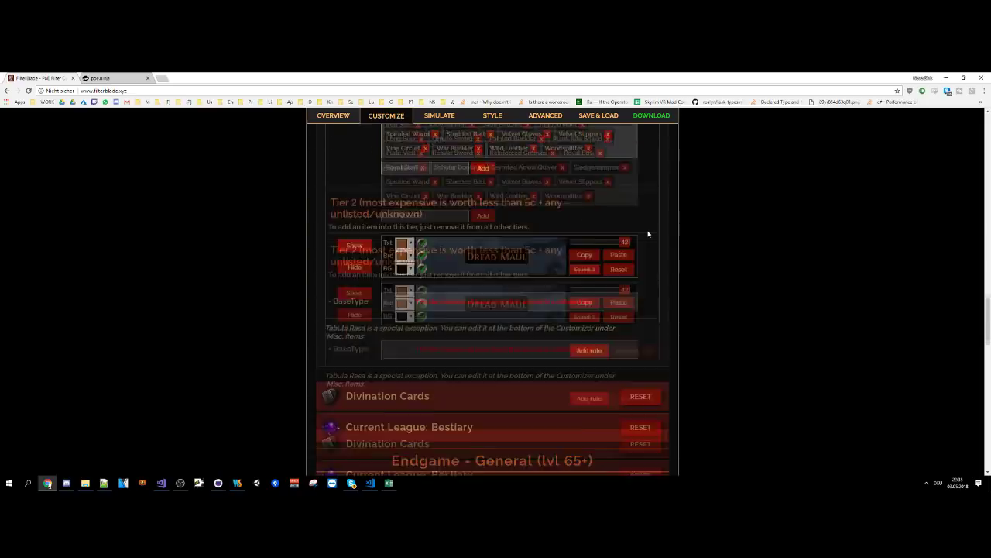
{"action": "left_click", "coordinate": [589, 318]}
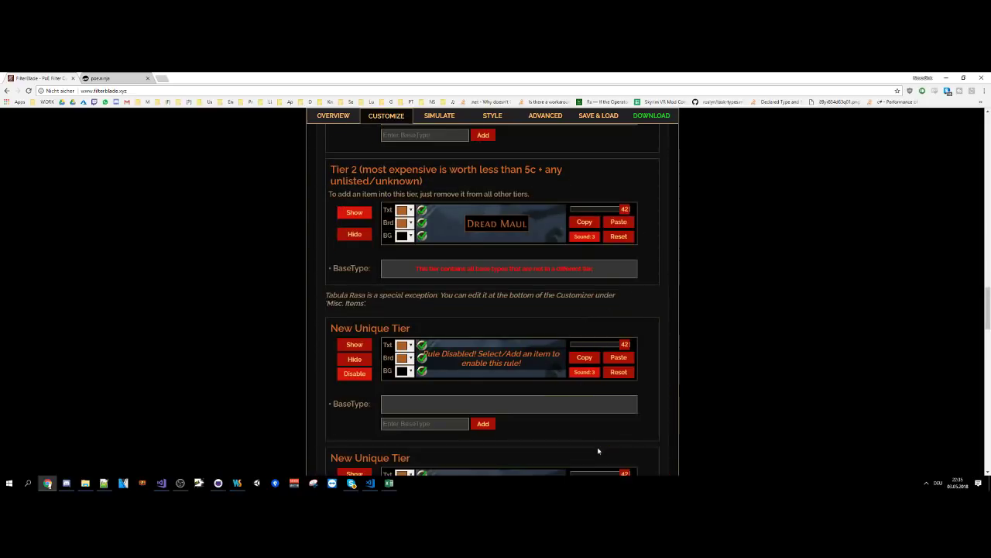
Auto-sort the uniques again across five tiers with thresholds of 50, 5, 1.5 and 0.5 Chaos, and check Tier 0.
{"action": "scroll", "coordinate": [720, 333], "scroll_direction": "up", "scroll_amount": 10}
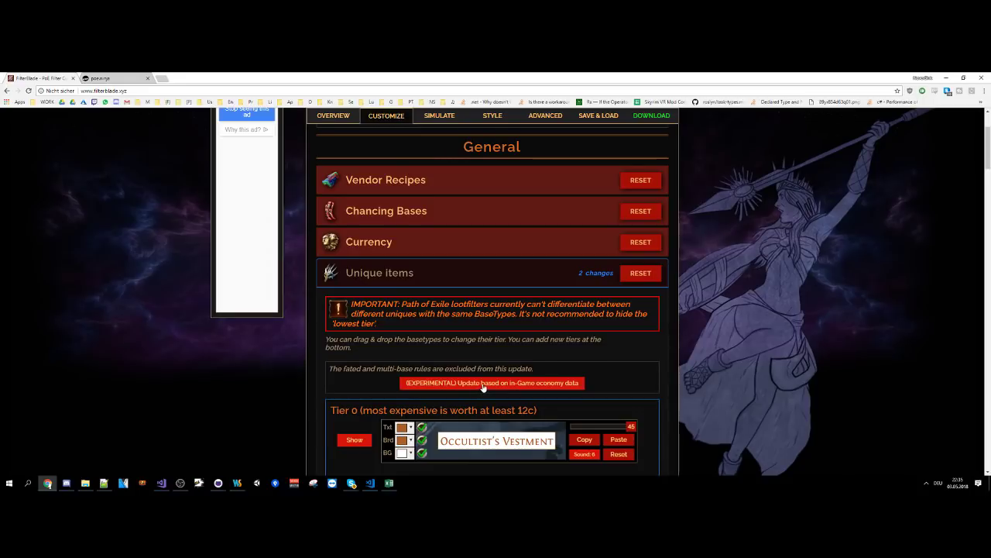
{"action": "left_click", "coordinate": [484, 385]}
{"action": "left_click", "coordinate": [349, 380]}
{"action": "scroll", "coordinate": [404, 385], "scroll_direction": "down", "scroll_amount": 1}
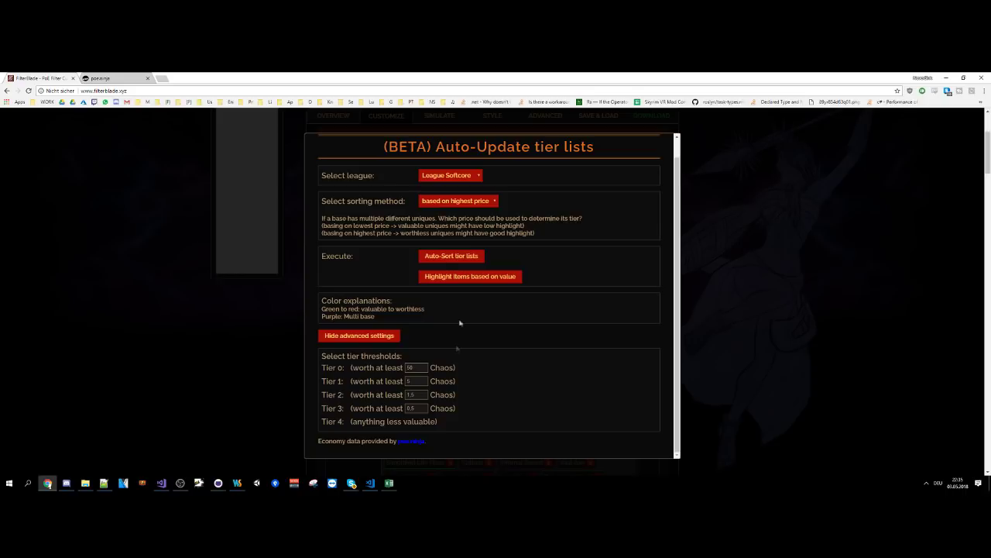
{"action": "left_click", "coordinate": [476, 256]}
{"action": "left_click", "coordinate": [736, 269]}
{"action": "scroll", "coordinate": [666, 260], "scroll_direction": "down", "scroll_amount": 2}
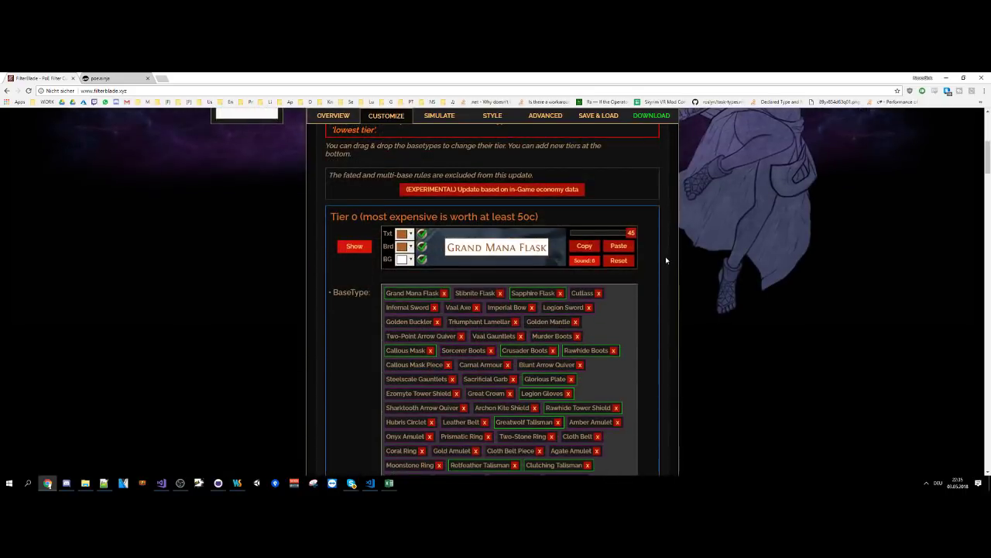
Examine the Tier 0 unique base types and check the prices of the Sapphire Flask and Stibnite Flask uniques.
{"action": "scroll", "coordinate": [637, 266], "scroll_direction": "down", "scroll_amount": 1}
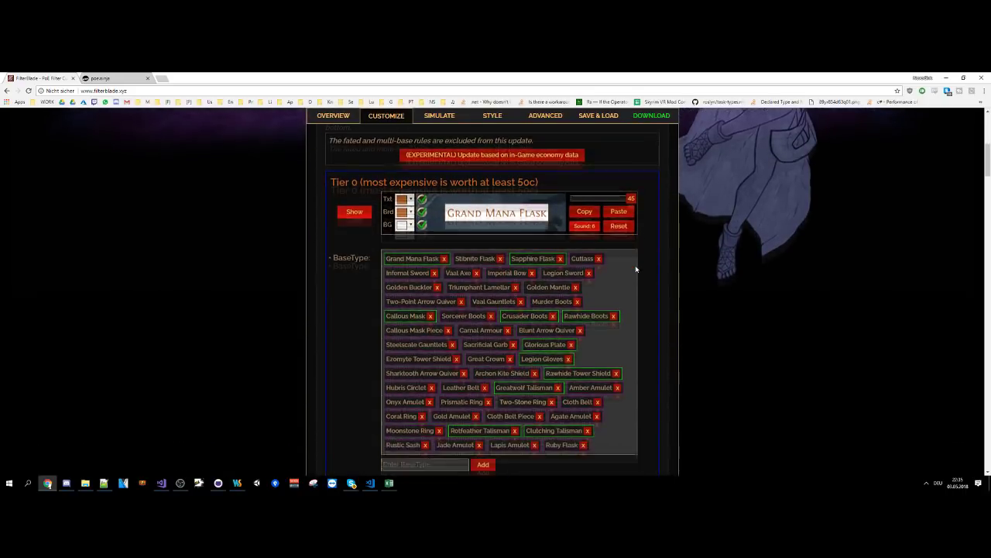
{"action": "scroll", "coordinate": [637, 268], "scroll_direction": "down", "scroll_amount": 1}
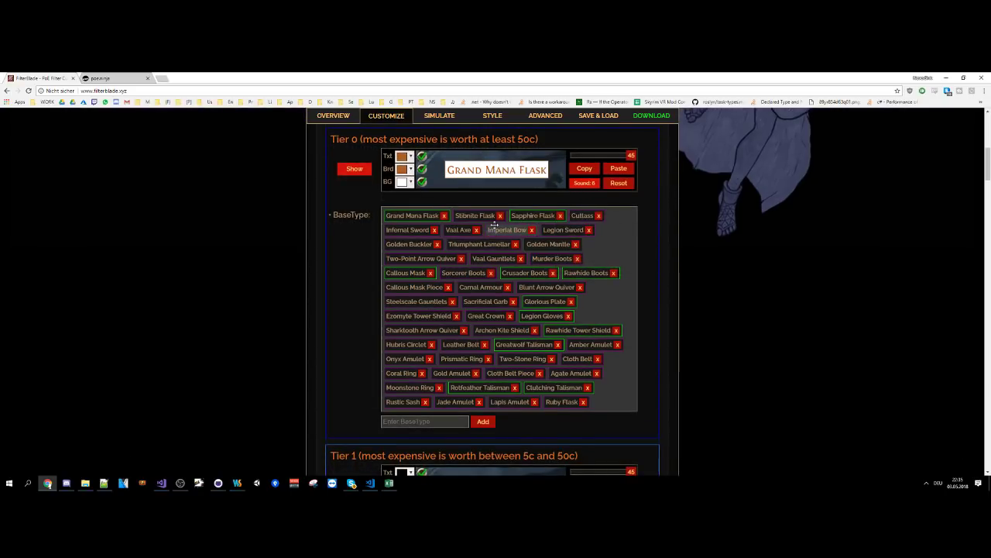
{"action": "mouse_move", "coordinate": [495, 225]}
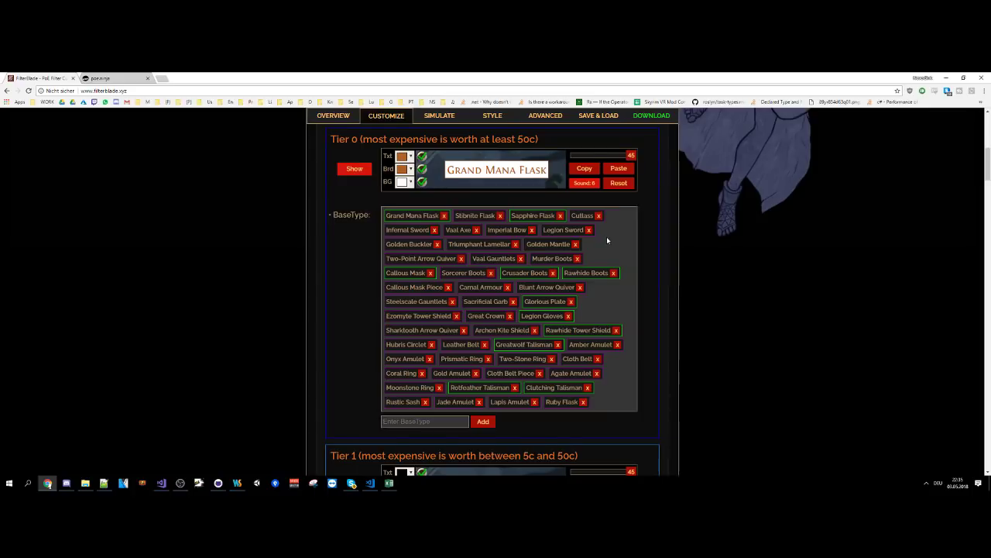
{"action": "scroll", "coordinate": [607, 240], "scroll_direction": "up", "scroll_amount": 1}
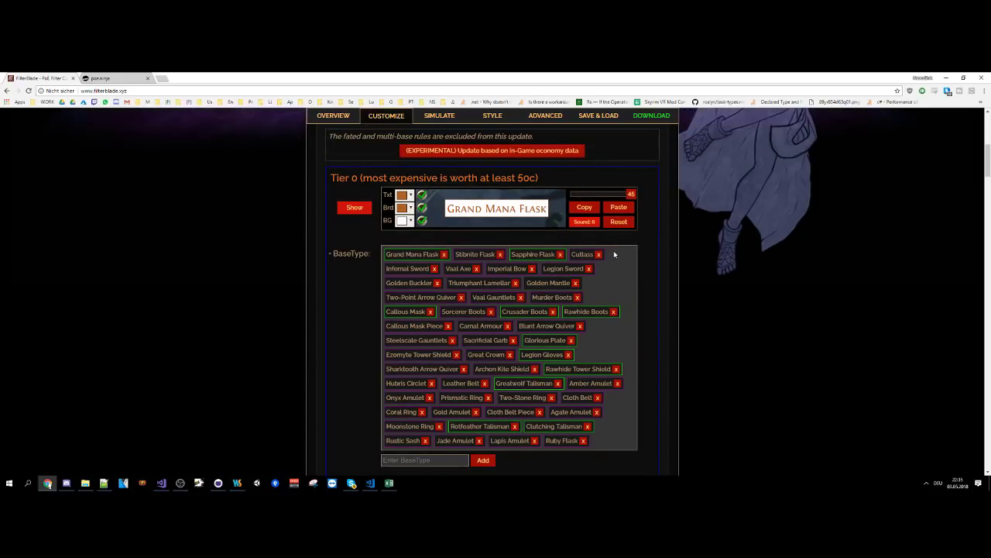
{"action": "scroll", "coordinate": [617, 251], "scroll_direction": "up", "scroll_amount": 1}
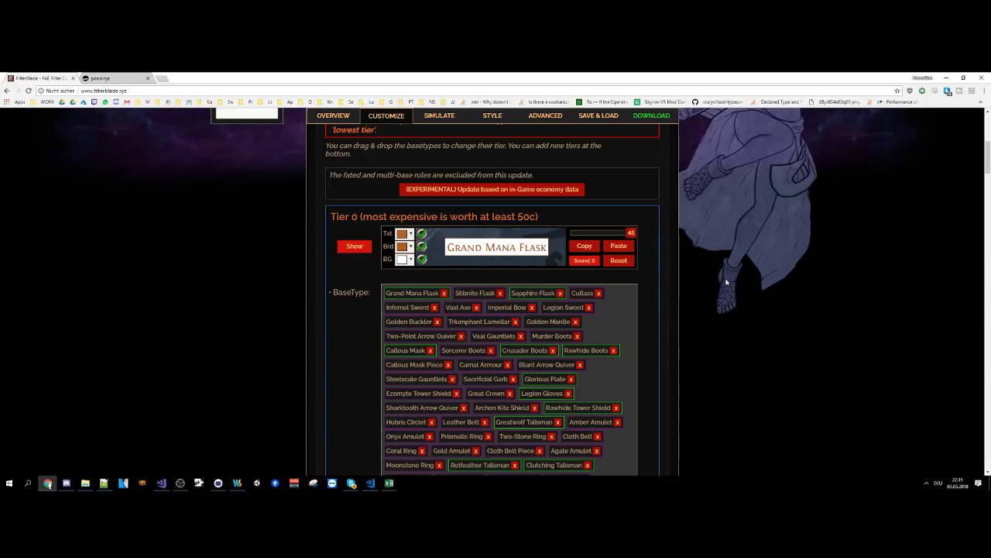
{"action": "scroll", "coordinate": [739, 217], "scroll_direction": "down", "scroll_amount": 1}
{"action": "scroll", "coordinate": [740, 218], "scroll_direction": "down", "scroll_amount": 1}
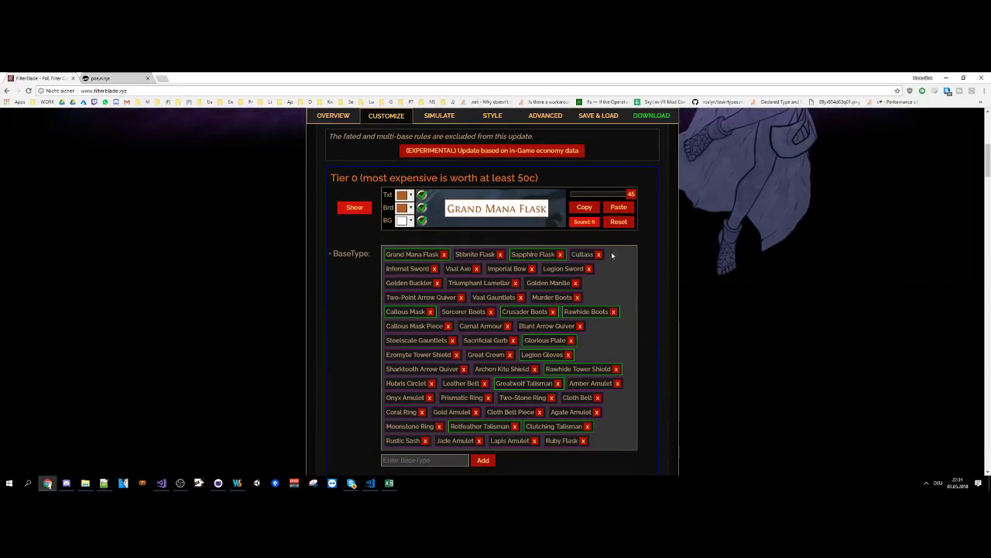
{"action": "mouse_move", "coordinate": [529, 256]}
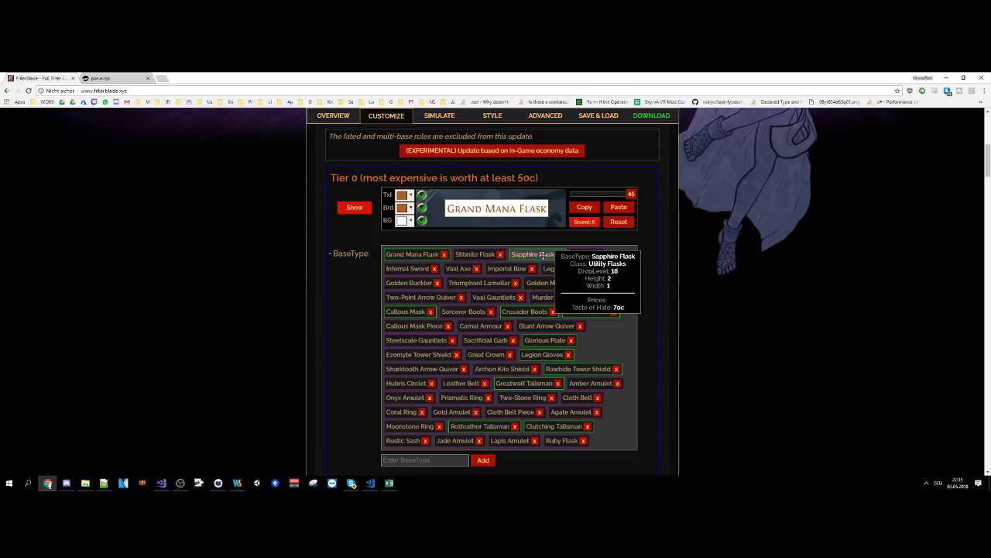
{"action": "mouse_move", "coordinate": [478, 253]}
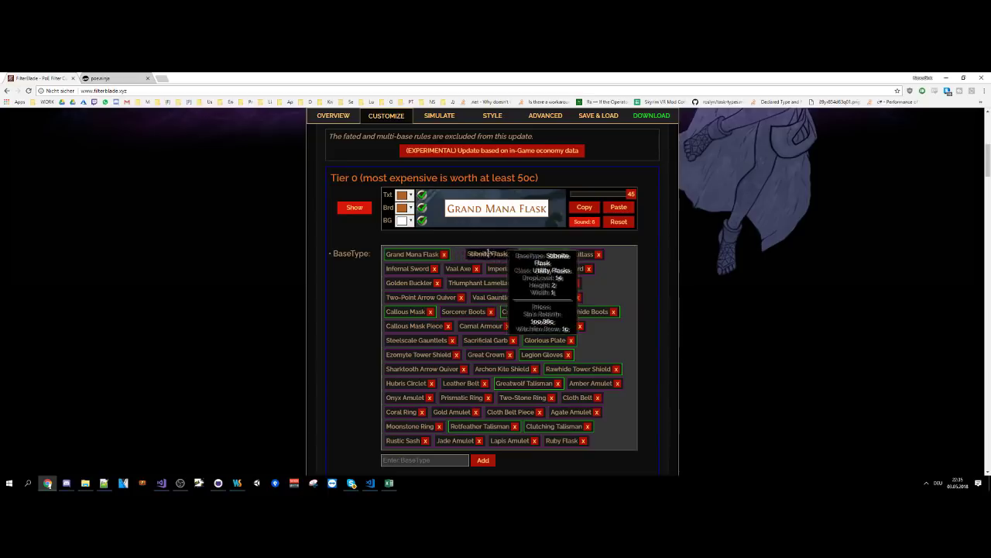
Collapse the Unique items section and expand the Divination Cards section to view its Tier 1 rule.
{"action": "scroll", "coordinate": [406, 316], "scroll_direction": "up", "scroll_amount": 4}
{"action": "scroll", "coordinate": [402, 312], "scroll_direction": "down", "scroll_amount": 1}
{"action": "left_click", "coordinate": [401, 311]}
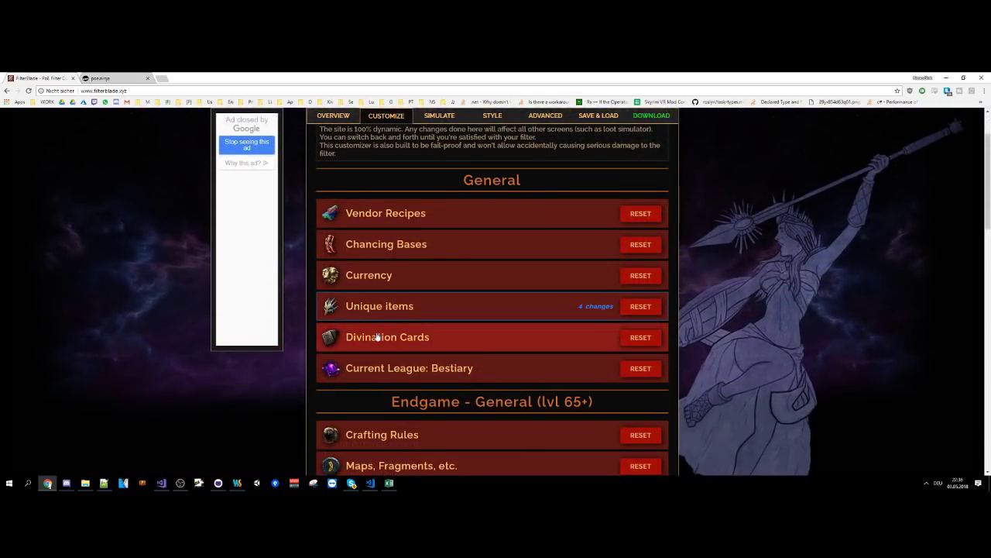
{"action": "left_click", "coordinate": [475, 335]}
{"action": "scroll", "coordinate": [460, 242], "scroll_direction": "up", "scroll_amount": 3}
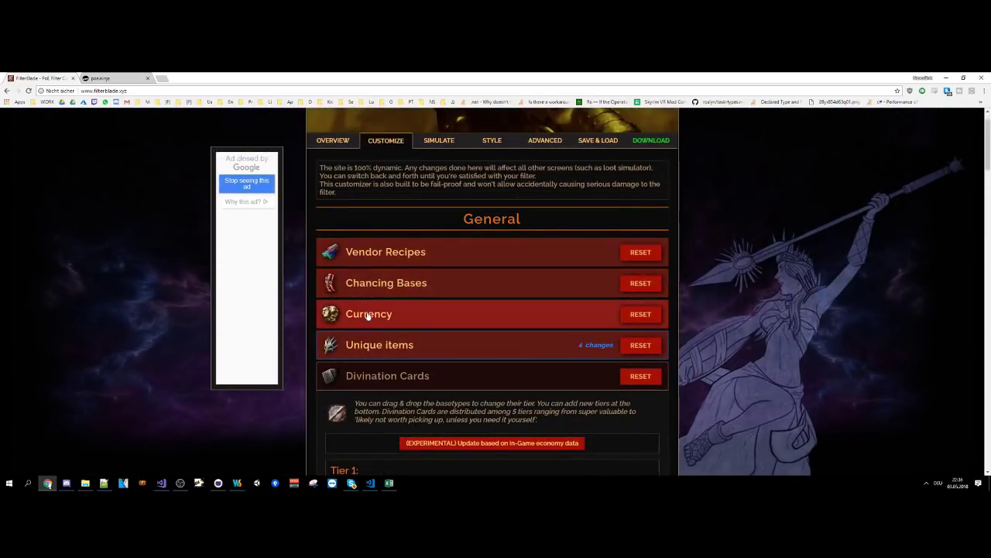
{"action": "scroll", "coordinate": [371, 314], "scroll_direction": "down", "scroll_amount": 4}
{"action": "scroll", "coordinate": [365, 239], "scroll_direction": "down", "scroll_amount": 2}
{"action": "scroll", "coordinate": [421, 220], "scroll_direction": "up", "scroll_amount": 3}
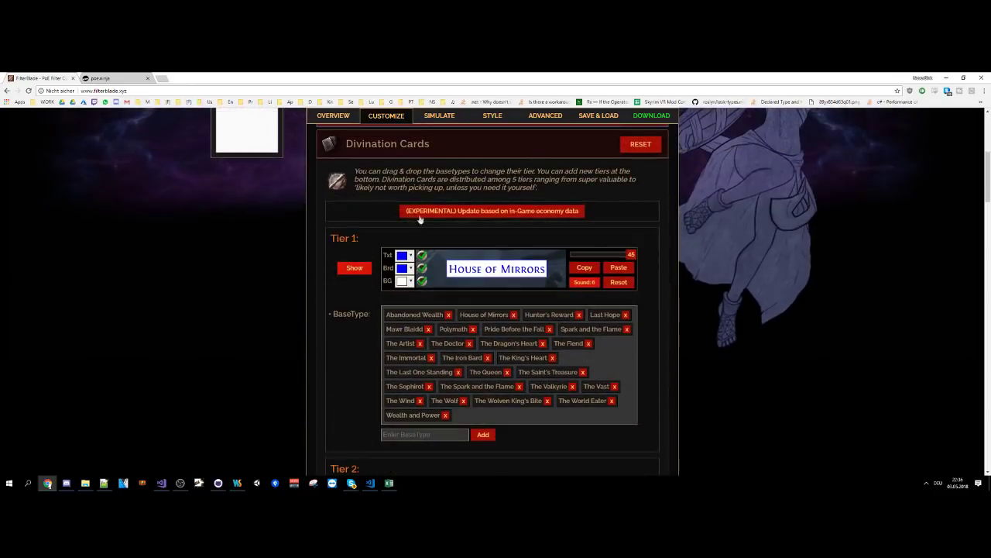
Auto-sort the divination card tier lists using the Standard league's economy data.
{"action": "left_click", "coordinate": [421, 214]}
{"action": "left_click", "coordinate": [438, 220]}
{"action": "left_click", "coordinate": [436, 254]}
{"action": "left_click", "coordinate": [451, 220]}
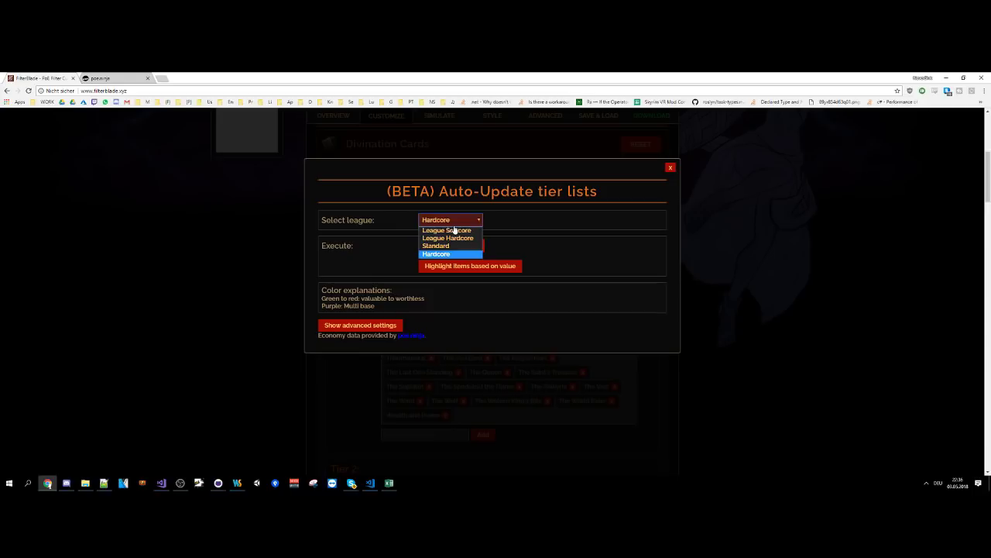
{"action": "left_click", "coordinate": [450, 245]}
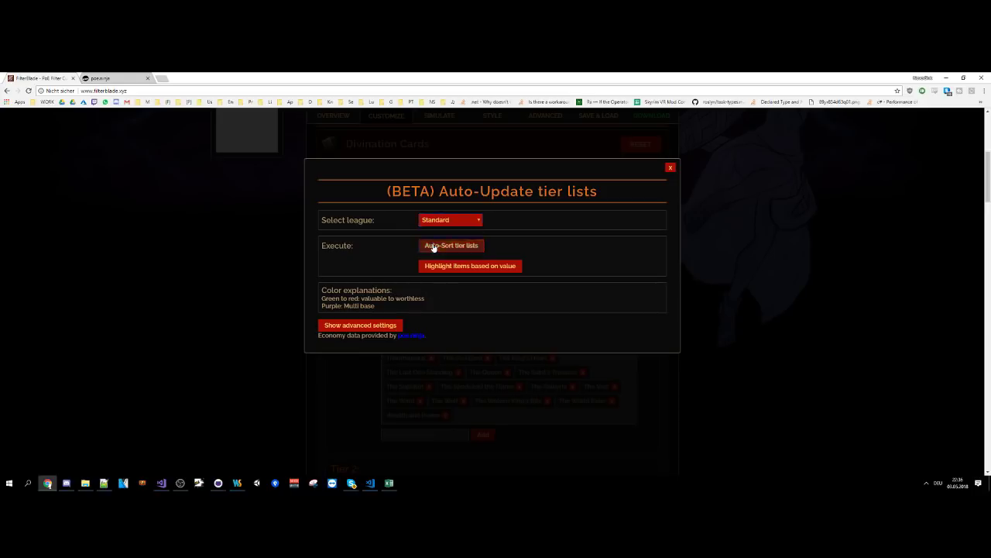
{"action": "left_click", "coordinate": [432, 247]}
{"action": "left_click", "coordinate": [689, 267]}
{"action": "scroll", "coordinate": [689, 267], "scroll_direction": "down", "scroll_amount": 2}
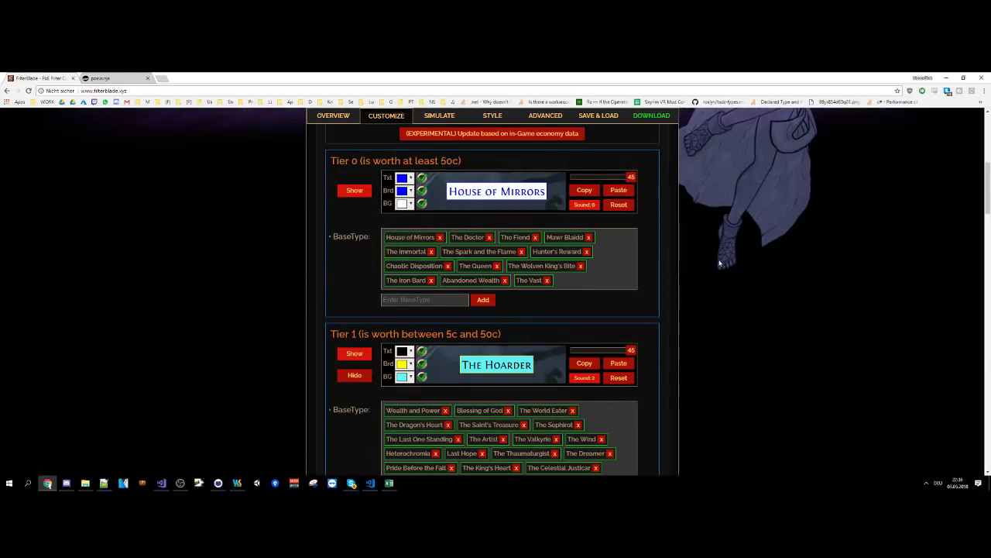
Review the sorted divination card tiers from Tier 0 to Tier 4, checking the prices of House of Mirrors and The Doctor.
{"action": "scroll", "coordinate": [542, 232], "scroll_direction": "up", "scroll_amount": 1}
{"action": "left_click_drag", "start_coordinate": [429, 199], "coordinate": [465, 200]}
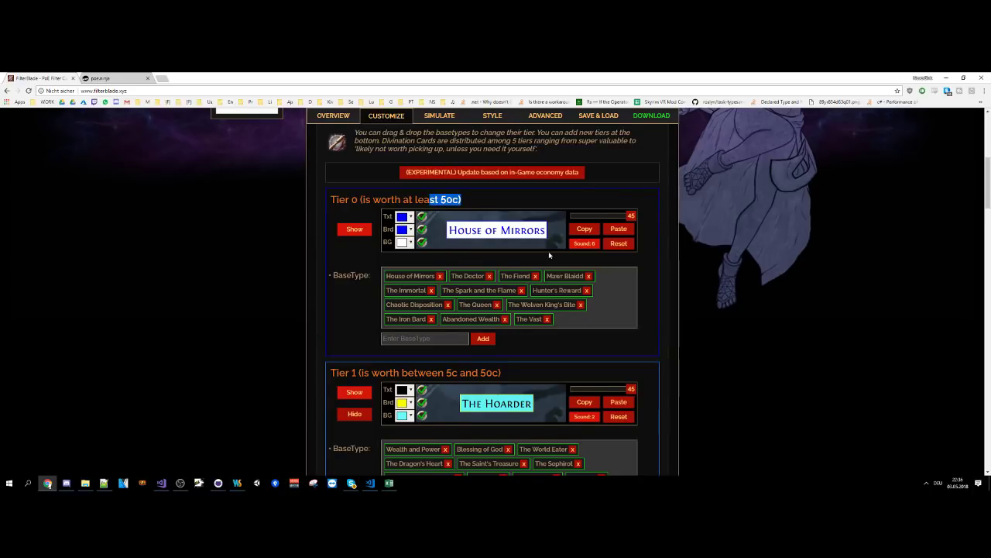
{"action": "scroll", "coordinate": [465, 232], "scroll_direction": "down", "scroll_amount": 1}
{"action": "mouse_move", "coordinate": [420, 239]}
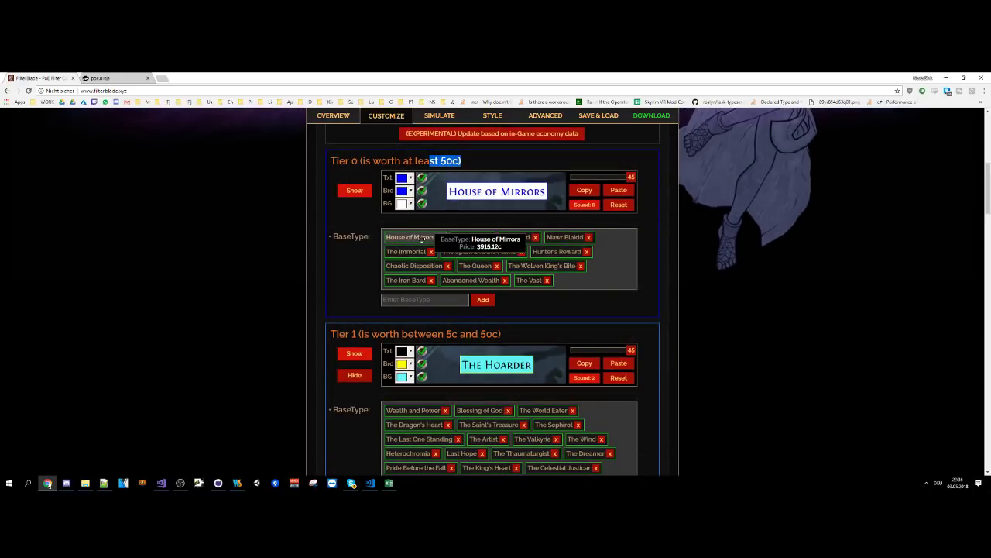
{"action": "mouse_move", "coordinate": [468, 236]}
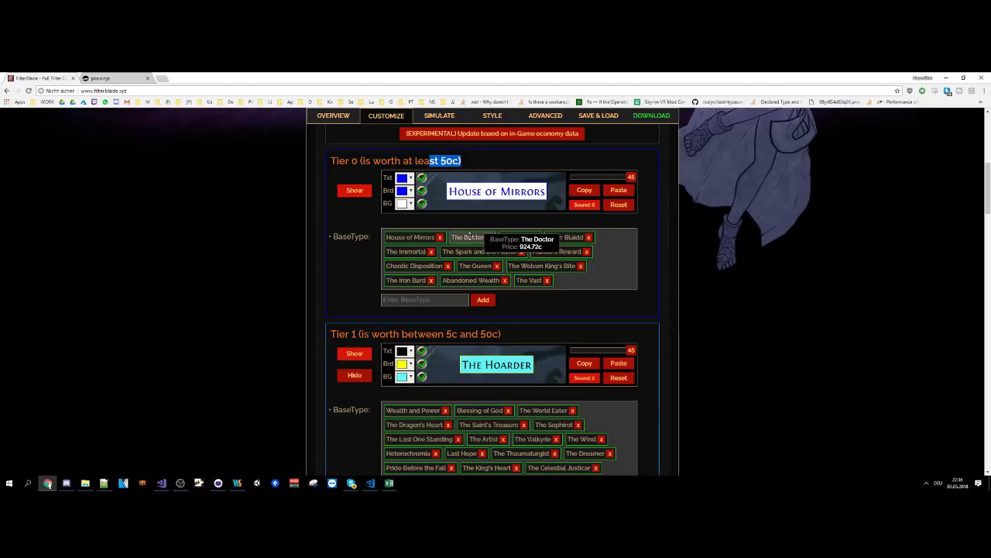
{"action": "scroll", "coordinate": [655, 258], "scroll_direction": "down", "scroll_amount": 10}
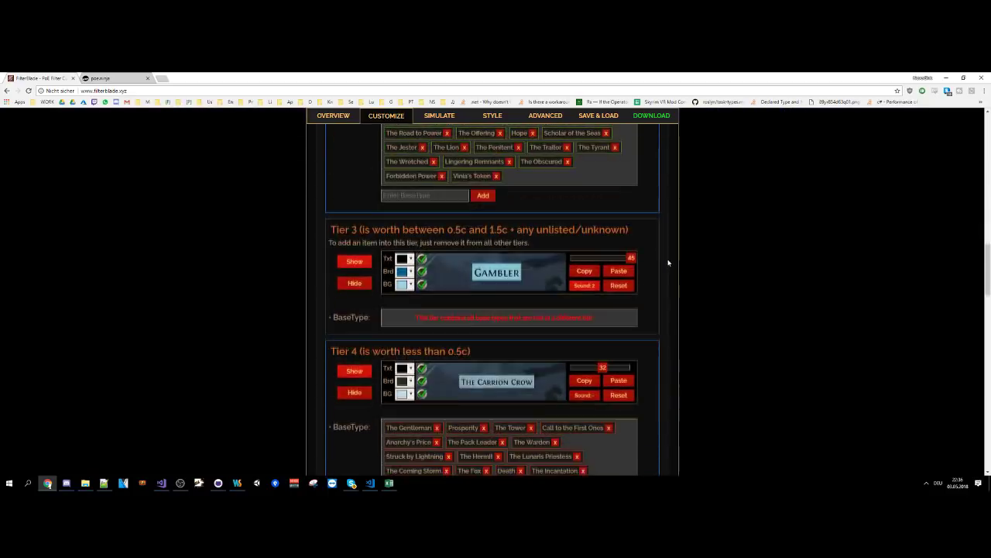
{"action": "scroll", "coordinate": [656, 266], "scroll_direction": "up", "scroll_amount": 3}
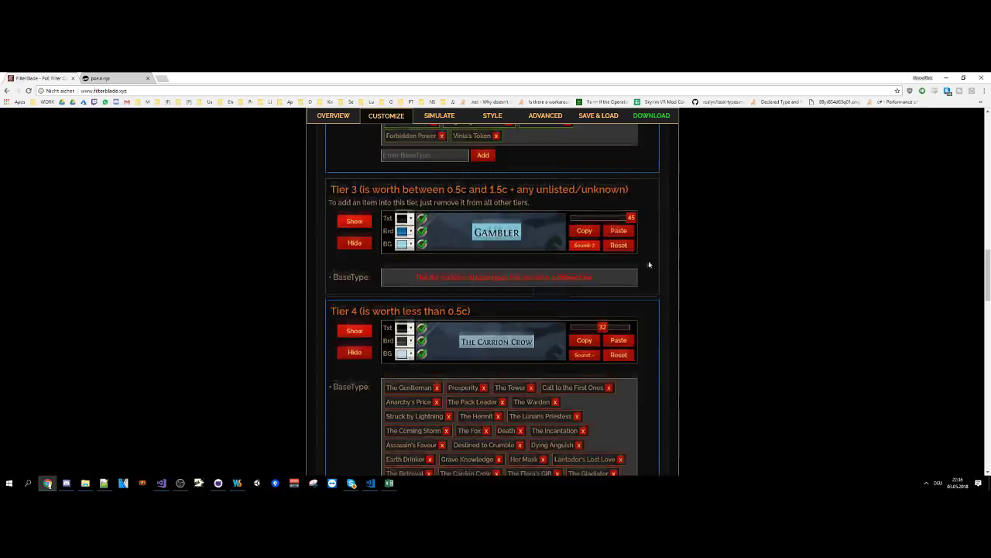
{"action": "scroll", "coordinate": [672, 287], "scroll_direction": "down", "scroll_amount": 2}
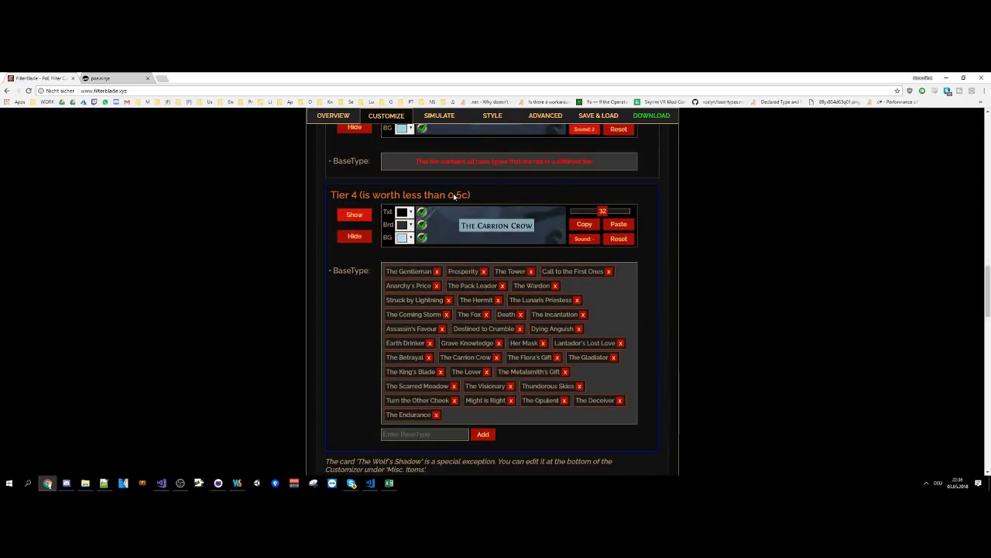
Hide the Tier 4 divination cards worth less than 0.5c and return to the section list.
{"action": "left_click_drag", "start_coordinate": [448, 195], "coordinate": [462, 195]}
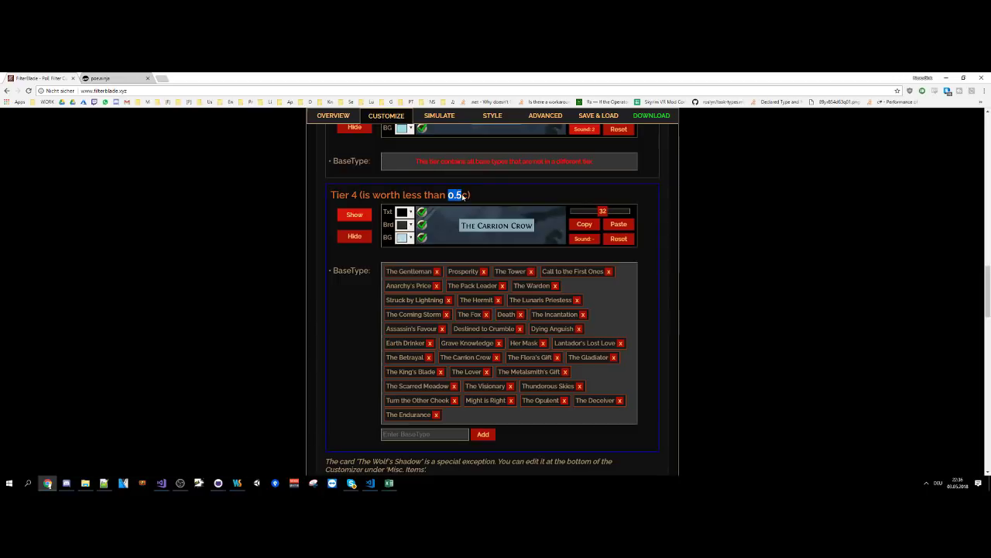
{"action": "left_click", "coordinate": [354, 236]}
{"action": "scroll", "coordinate": [296, 287], "scroll_direction": "up", "scroll_amount": 6}
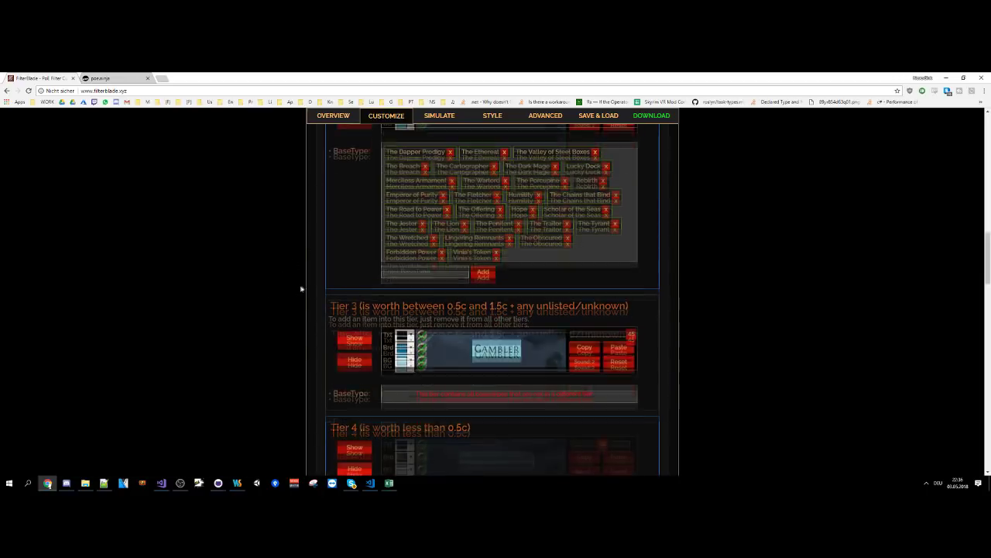
{"action": "scroll", "coordinate": [319, 275], "scroll_direction": "up", "scroll_amount": 10}
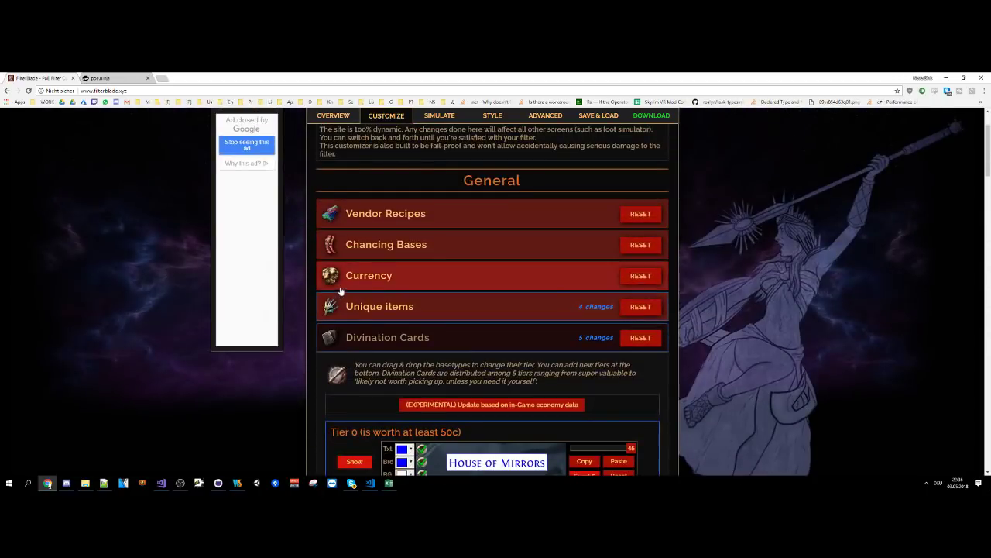